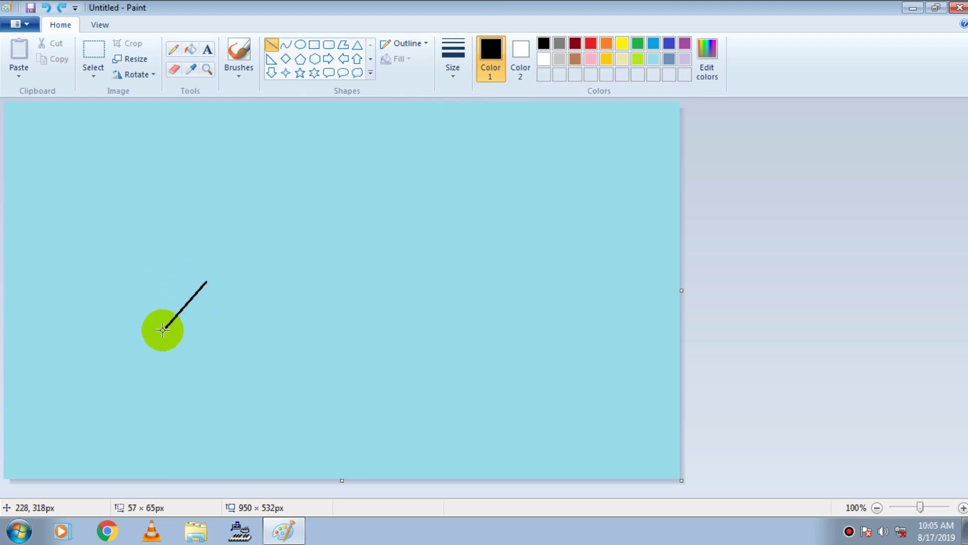
Draw the slanted roof panel of a large house on the left using straight lines and a curved left edge
drag(206, 281, 75, 309)
drag(138, 349, 18, 367)
click(286, 44)
drag(77, 308, 14, 370)
click(66, 312)
click(39, 344)
Draw two parallel curves descending from the large house's roof peak to form the gable's far roof edge
mouse_move(207, 281)
mouse_down()
mouse_move(257, 339)
mouse_move(237, 300)
mouse_move(244, 348)
mouse_move(264, 345)
mouse_up()
click(216, 309)
click(238, 338)
Close the far eave with a short line and draw the large house's vertical wall lines
click(272, 45)
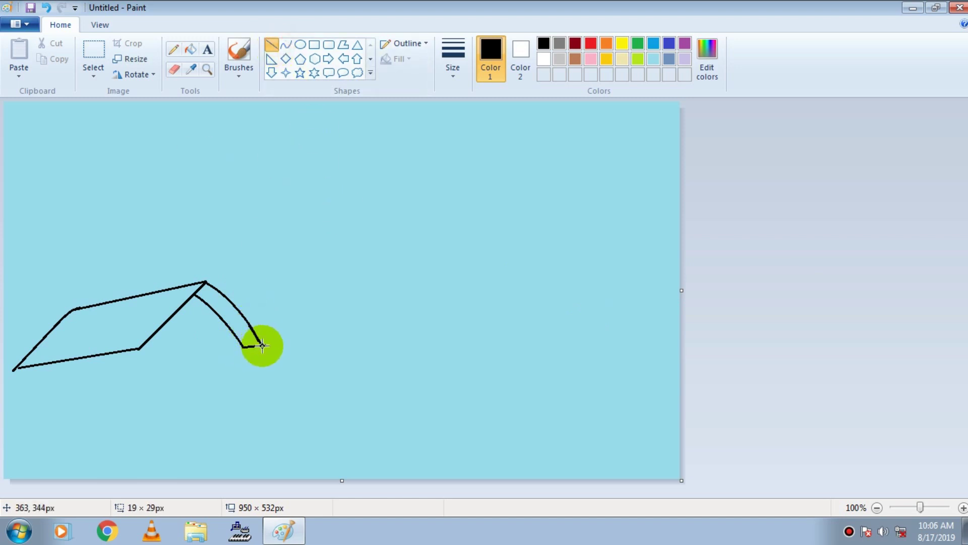
drag(134, 348, 135, 402)
drag(242, 347, 244, 396)
mouse_move(29, 366)
mouse_down()
mouse_move(30, 416)
mouse_move(173, 416)
mouse_move(106, 395)
mouse_up()
Draw a gently arched ground curve under the large house's front wall
click(286, 45)
key(ctrl+z)
drag(15, 415, 178, 408)
drag(126, 408, 80, 399)
click(141, 398)
Draw the roof of a smaller house beside the large one, with a slanted panel and a curved double gable edge
click(333, 356)
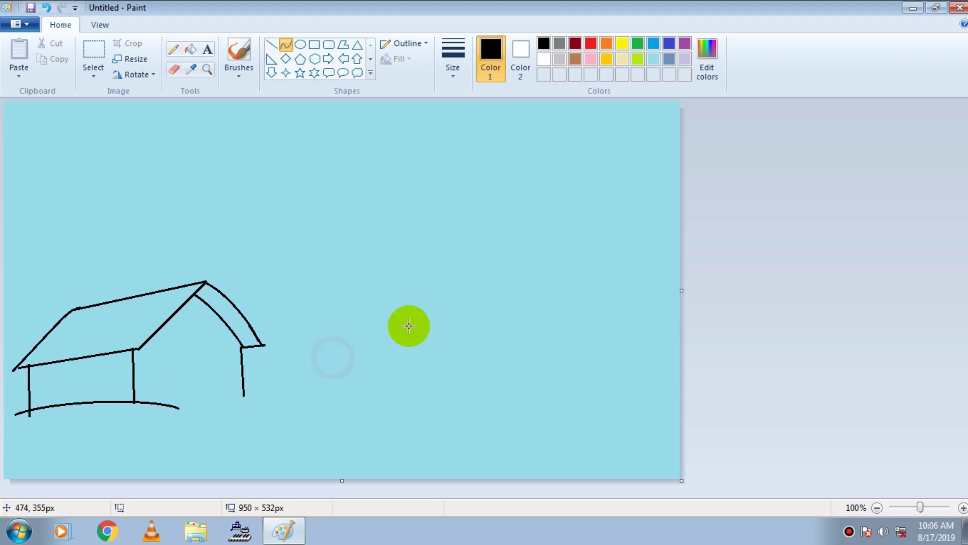
drag(348, 311, 313, 346)
mouse_move(332, 320)
mouse_down()
mouse_move(277, 329)
mouse_move(274, 307)
mouse_move(275, 320)
mouse_move(245, 356)
mouse_move(381, 339)
mouse_move(370, 322)
mouse_move(370, 343)
mouse_up()
click(319, 334)
click(328, 310)
click(298, 316)
click(264, 336)
double_click(245, 356)
click(409, 345)
click(772, 329)
Draw the small house's vertical wall lines and a curved ground line beneath them
click(272, 45)
drag(307, 346, 308, 373)
drag(371, 342, 372, 366)
mouse_move(255, 354)
mouse_down()
mouse_move(255, 374)
mouse_move(337, 376)
mouse_up()
click(286, 44)
mouse_move(298, 376)
mouse_down()
mouse_move(270, 372)
mouse_move(293, 369)
mouse_up()
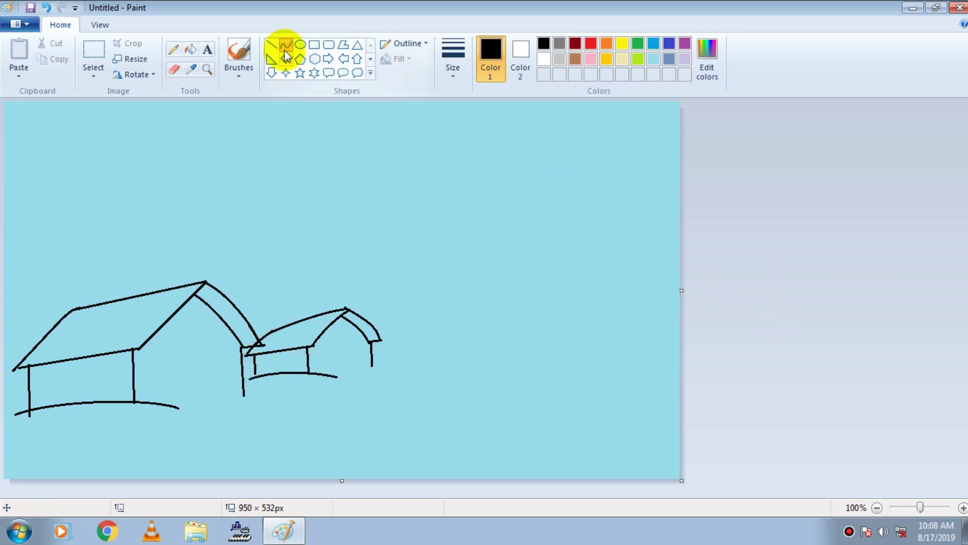
Draw the two curved edges of a path winding from the foreground toward the area behind the houses
drag(155, 472, 335, 427)
mouse_move(335, 426)
mouse_down()
mouse_move(169, 447)
mouse_move(345, 428)
mouse_move(420, 387)
mouse_move(324, 414)
mouse_move(523, 377)
mouse_move(456, 371)
mouse_up()
mouse_move(570, 385)
mouse_down()
mouse_move(473, 432)
mouse_move(462, 416)
mouse_move(579, 475)
mouse_move(485, 446)
mouse_move(581, 475)
mouse_up()
drag(547, 466, 476, 455)
click(731, 384)
Draw a large tree trunk on the right with forked branches using curves
drag(603, 407, 507, 180)
drag(608, 368, 565, 222)
drag(519, 172, 590, 243)
mouse_move(541, 181)
mouse_down()
mouse_move(588, 238)
mouse_move(575, 158)
mouse_move(603, 169)
mouse_move(593, 176)
mouse_move(629, 167)
mouse_move(606, 207)
mouse_up()
key(ctrl+z)
mouse_move(606, 202)
mouse_down()
mouse_move(611, 171)
mouse_move(618, 179)
mouse_up()
drag(625, 165, 614, 269)
drag(624, 193, 627, 187)
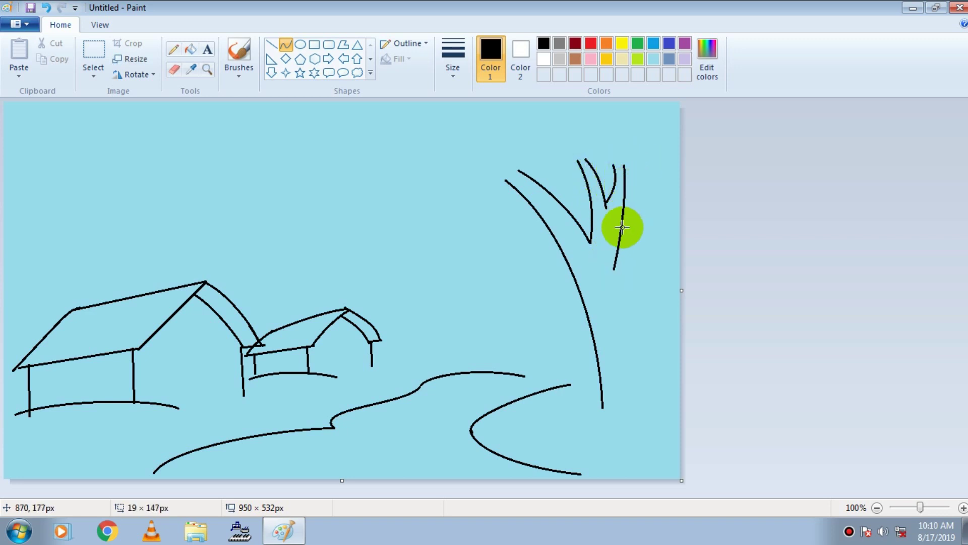
mouse_move(613, 264)
mouse_down()
mouse_move(647, 409)
mouse_move(599, 402)
mouse_move(547, 432)
mouse_up()
click(622, 292)
click(634, 372)
Draw the jagged roots at the tree's base and a horizon line interrupted by the houses and trunk
mouse_move(598, 411)
mouse_down()
mouse_move(676, 400)
mouse_move(613, 419)
mouse_move(670, 425)
mouse_move(616, 435)
mouse_move(634, 420)
mouse_up()
click(584, 430)
click(654, 423)
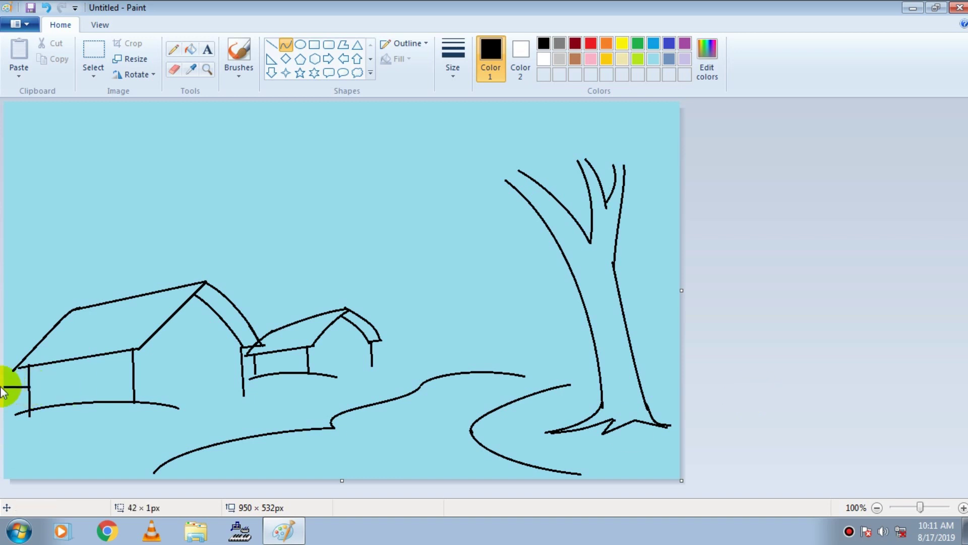
drag(373, 346, 682, 341)
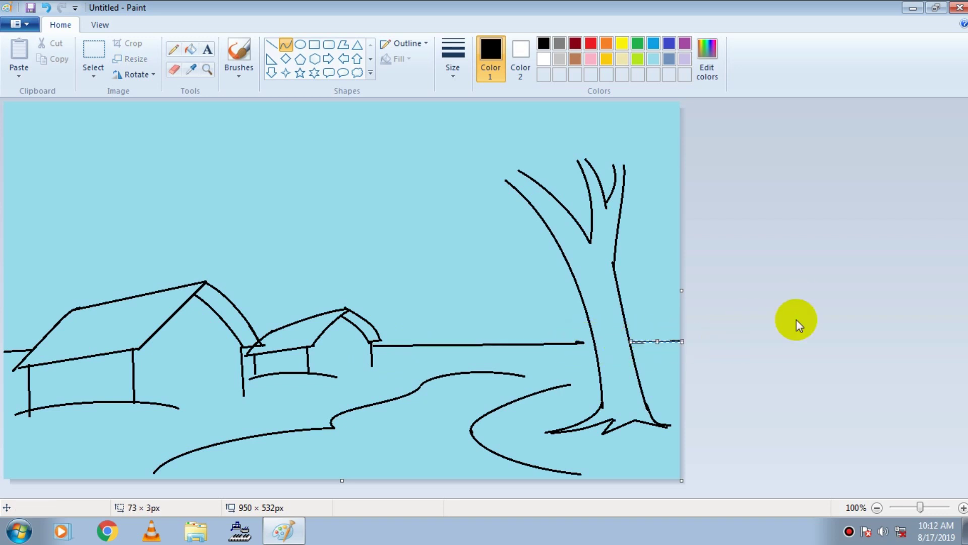
Draw the scalloped lower outline of the tree's foliage from the leftmost branch toward the upper left
click(533, 174)
mouse_move(531, 150)
mouse_down()
mouse_move(430, 194)
mouse_move(363, 206)
mouse_move(375, 167)
mouse_move(288, 162)
mouse_move(299, 135)
mouse_up()
click(494, 192)
click(679, 185)
click(420, 208)
click(403, 214)
click(355, 191)
click(458, 211)
click(331, 188)
click(310, 187)
click(832, 243)
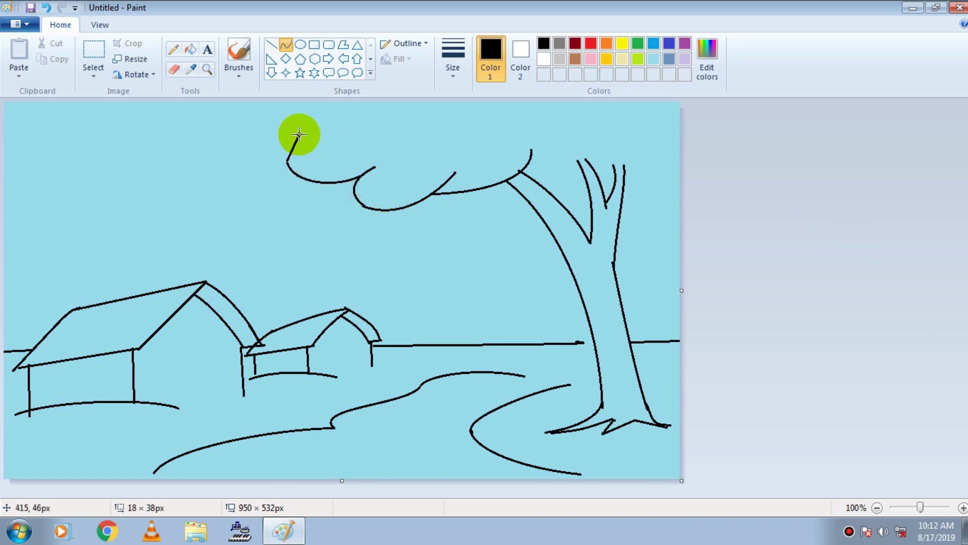
Extend the foliage outline with curves over the branch tips on the right and at its upper-left end
click(933, 245)
drag(525, 166, 651, 163)
drag(558, 175, 574, 187)
mouse_move(638, 171)
mouse_down()
mouse_move(648, 159)
mouse_move(630, 146)
mouse_up()
mouse_move(578, 162)
mouse_down()
mouse_move(583, 152)
mouse_move(642, 178)
mouse_move(688, 172)
mouse_up()
click(683, 162)
key(ctrl+z)
drag(600, 157, 668, 178)
mouse_move(611, 163)
mouse_down()
mouse_move(604, 168)
mouse_move(654, 181)
mouse_up()
click(755, 181)
drag(330, 130, 249, 108)
mouse_move(273, 125)
mouse_down()
mouse_move(290, 145)
mouse_move(273, 116)
mouse_up()
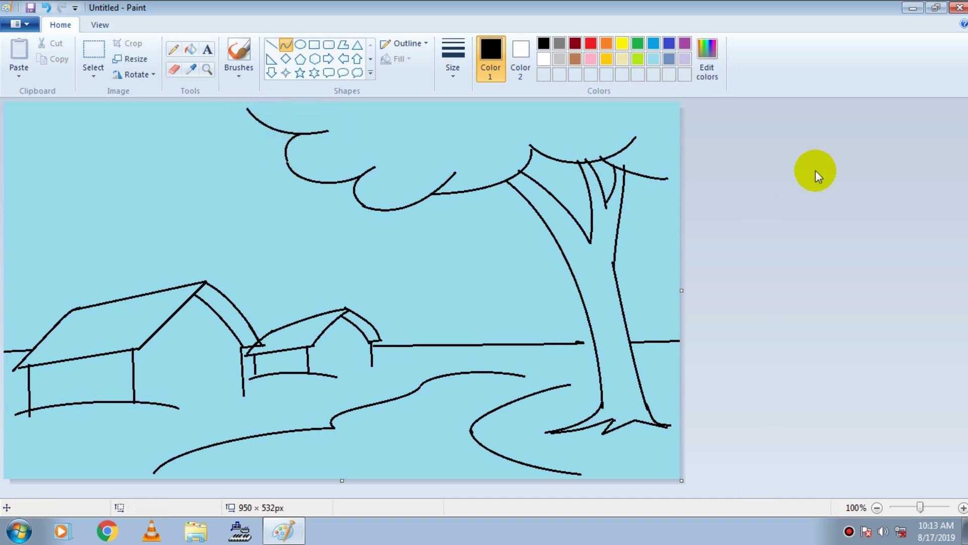
Extend both path edges behind the tree trunk to the canvas's right edge
drag(509, 374, 698, 362)
click(727, 353)
click(765, 360)
drag(570, 386, 656, 373)
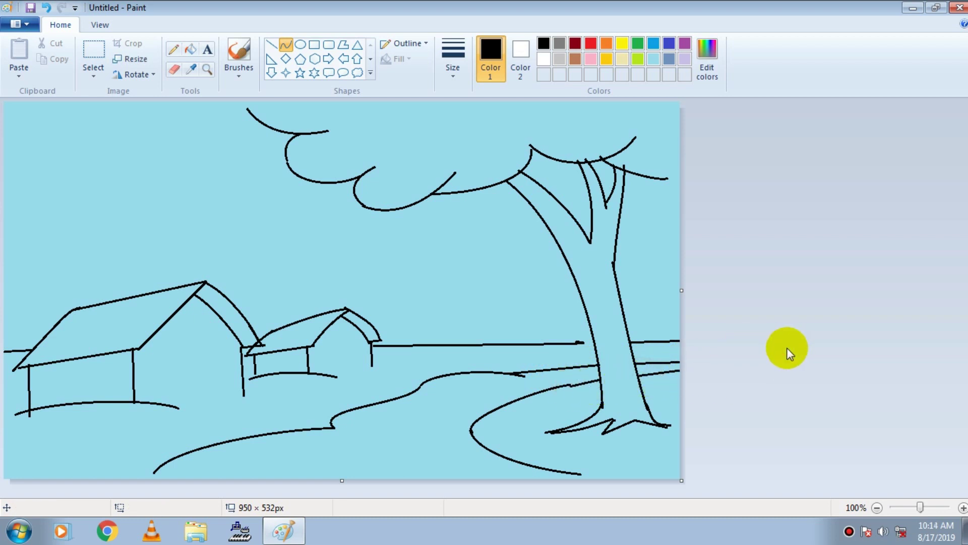
Draw rounded bush outlines above the horizon from the small house to the canvas's right edge, skipping the trunk
mouse_move(378, 330)
mouse_down()
mouse_move(437, 306)
mouse_move(410, 301)
mouse_move(451, 324)
mouse_up()
click(461, 311)
mouse_move(454, 314)
mouse_down()
mouse_move(492, 299)
mouse_move(514, 315)
mouse_up()
click(457, 308)
click(472, 301)
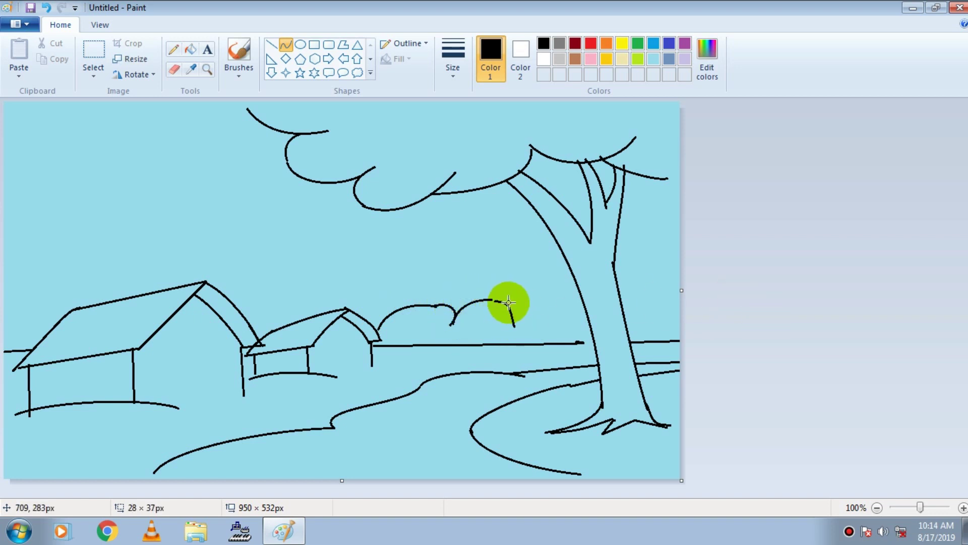
mouse_move(513, 324)
mouse_down()
mouse_move(566, 279)
mouse_move(531, 274)
mouse_move(639, 298)
mouse_move(768, 296)
mouse_up()
click(896, 299)
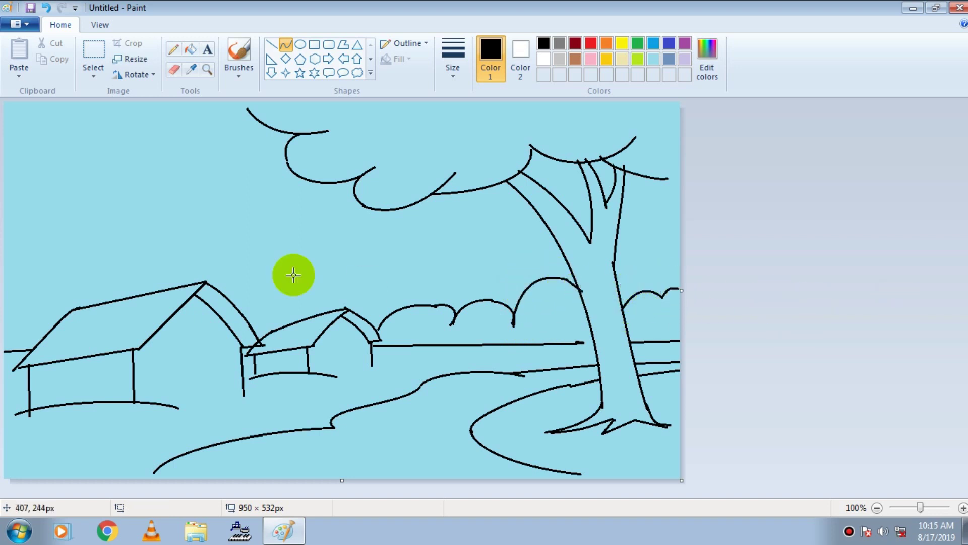
Draw rounded bush outlines behind the two houses, from the canvas's left edge to the small house's roof
mouse_move(6, 279)
mouse_down()
mouse_move(130, 292)
mouse_move(196, 264)
mouse_move(173, 250)
mouse_move(237, 286)
mouse_move(255, 281)
mouse_move(324, 311)
mouse_up()
click(33, 252)
click(104, 248)
click(804, 304)
click(138, 264)
click(157, 254)
click(667, 279)
click(214, 255)
click(238, 263)
click(808, 331)
click(275, 285)
click(762, 323)
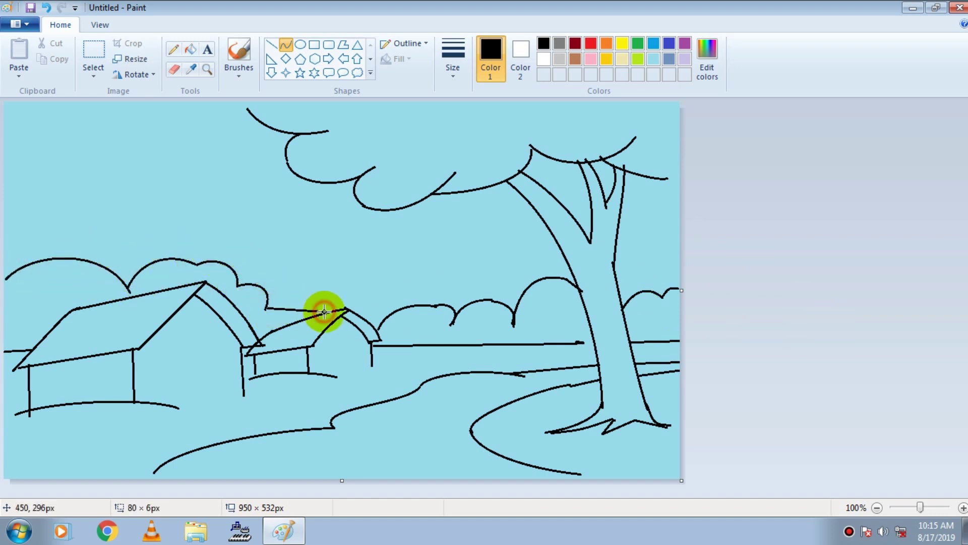
drag(382, 291, 270, 298)
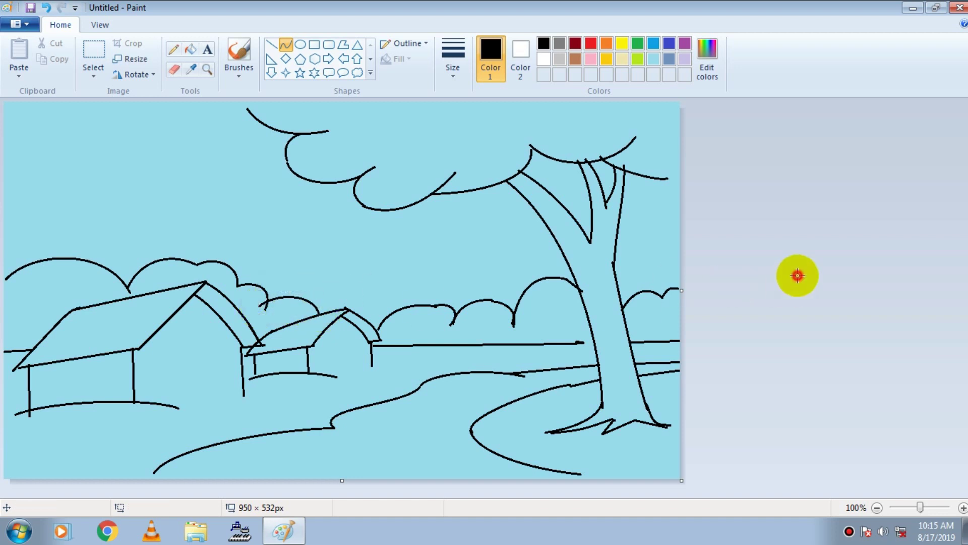
Close the gaps in the path, foliage and left bush outlines with short lines, extending them to the canvas edges
click(275, 40)
drag(156, 469, 149, 481)
drag(578, 473, 603, 484)
drag(667, 178, 687, 172)
drag(247, 108, 244, 92)
drag(532, 150, 533, 143)
drag(11, 274, 4, 281)
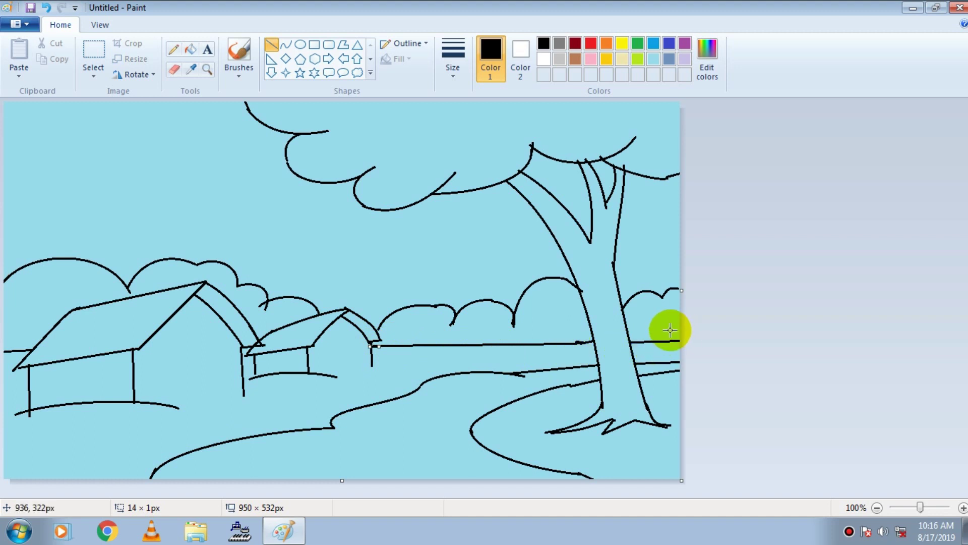
Draw curved ground lines under both houses' gable walls and extend the small house's left wall to the ground
click(286, 44)
drag(162, 408, 273, 389)
click(218, 390)
click(804, 316)
drag(335, 377, 404, 359)
click(356, 367)
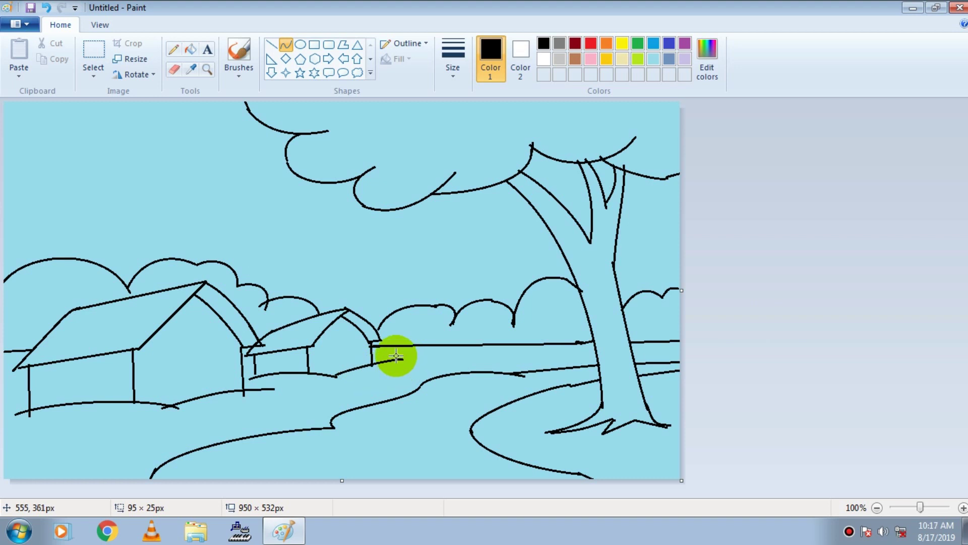
click(272, 44)
drag(255, 370, 257, 379)
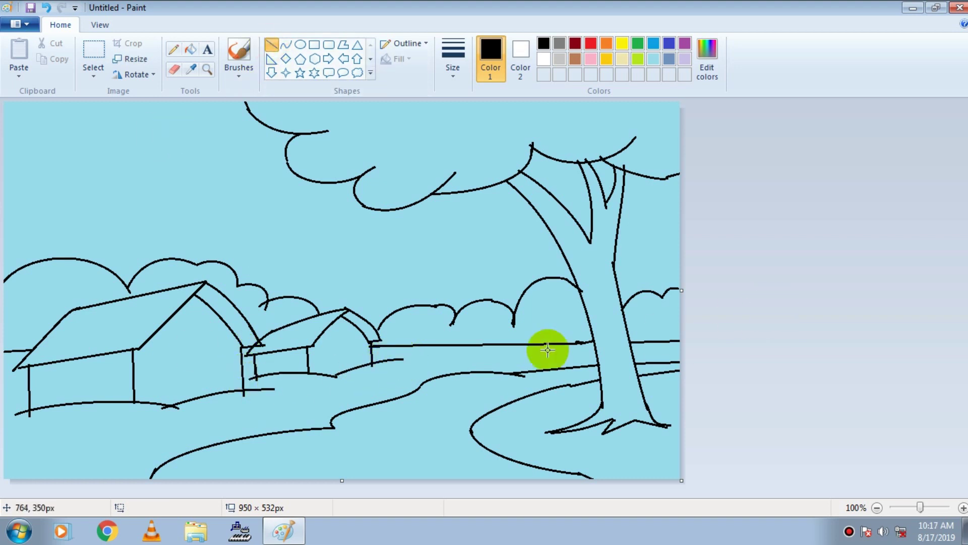
Mix a custom dark green and fill the bushes behind the houses and left of the tree trunk
click(638, 43)
click(707, 61)
drag(633, 244, 633, 264)
click(353, 358)
click(190, 49)
click(67, 279)
click(415, 328)
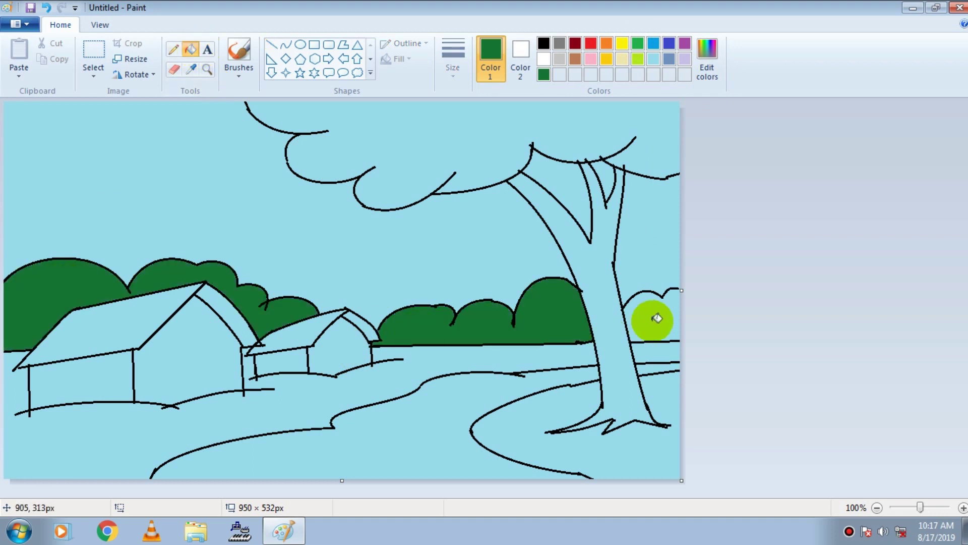
Fill the tree's foliage with dark green, undoing the fill attempts on the bush right of the trunk
click(643, 321)
key(ctrl+z)
click(571, 123)
click(664, 305)
key(ctrl+z)
Close the outline of the bush right of the trunk with a short black line and fill it dark green
click(545, 44)
click(272, 44)
drag(676, 289, 688, 291)
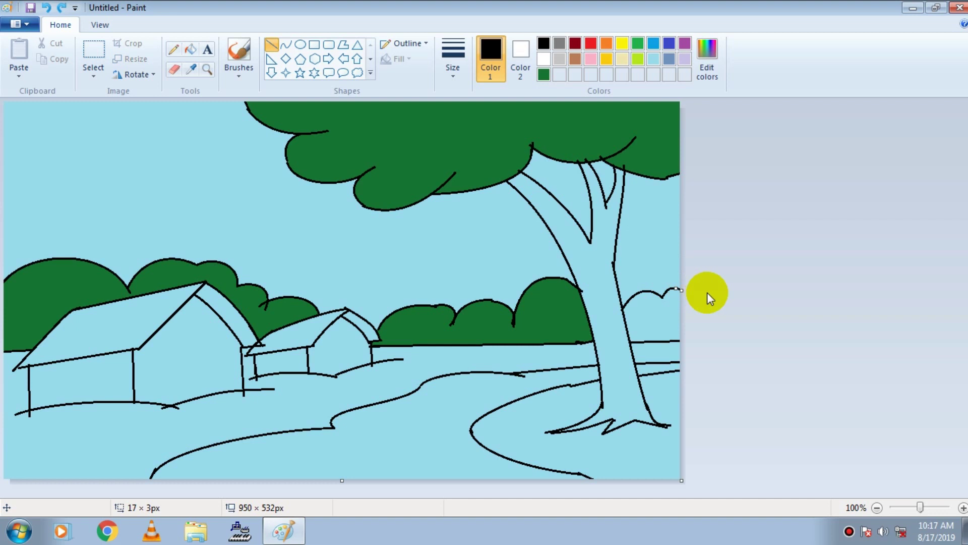
click(191, 49)
click(544, 70)
click(544, 75)
click(664, 313)
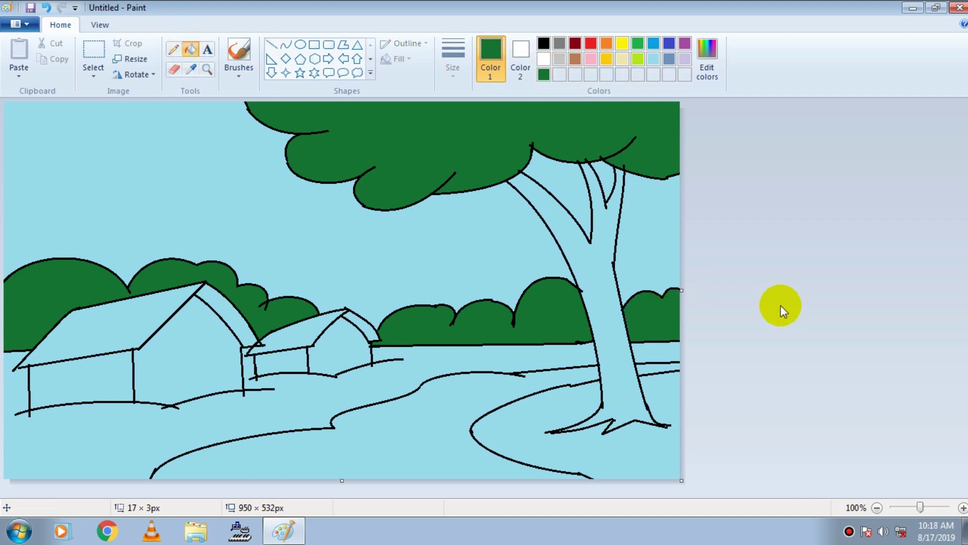
Fill the grass on both sides of the path with lime green
click(638, 58)
click(640, 449)
click(311, 401)
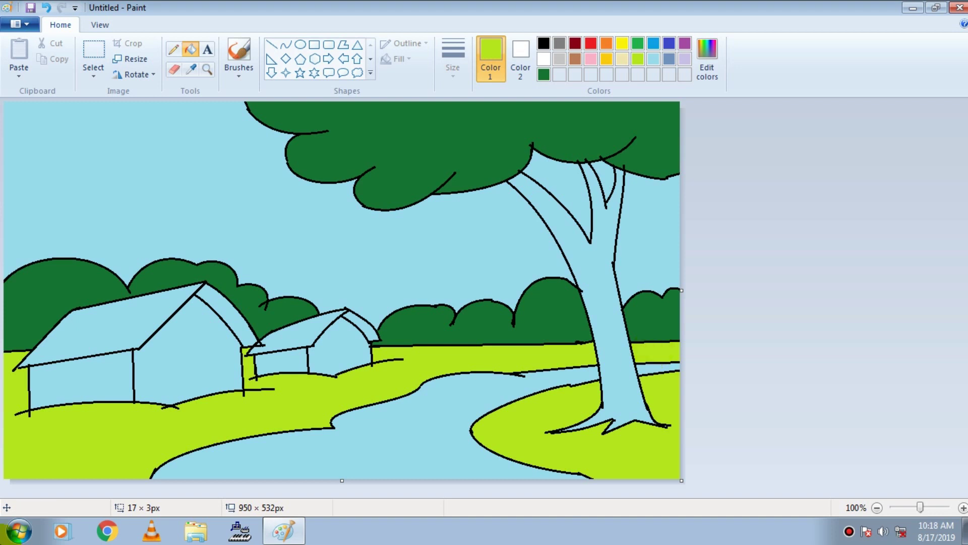
Fill the path with a custom dark brown of red 136, green 105, blue 0
click(575, 59)
click(534, 398)
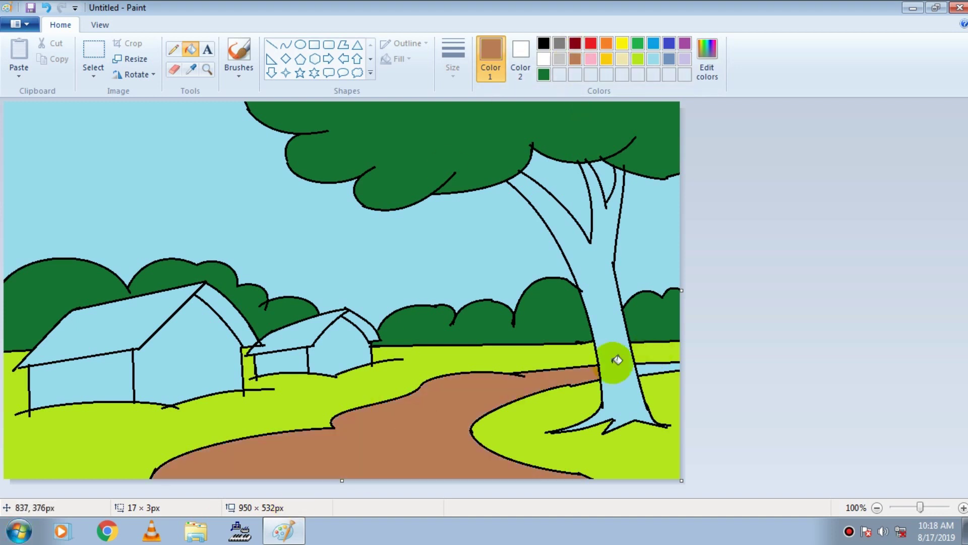
click(606, 59)
click(711, 57)
drag(638, 228, 639, 263)
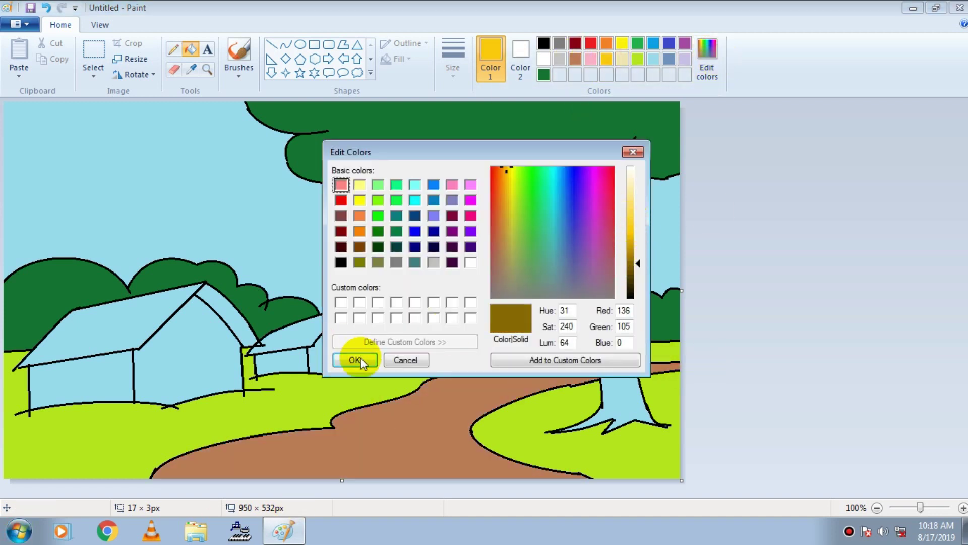
click(360, 360)
click(529, 380)
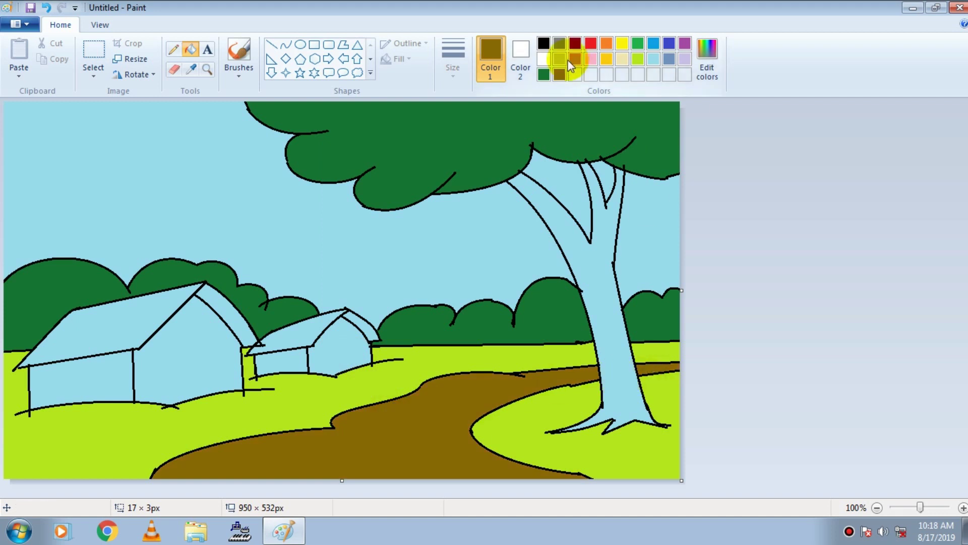
Mix a darker custom brown and fill the tree's trunk and branches with it
click(707, 56)
click(640, 276)
click(353, 358)
click(602, 281)
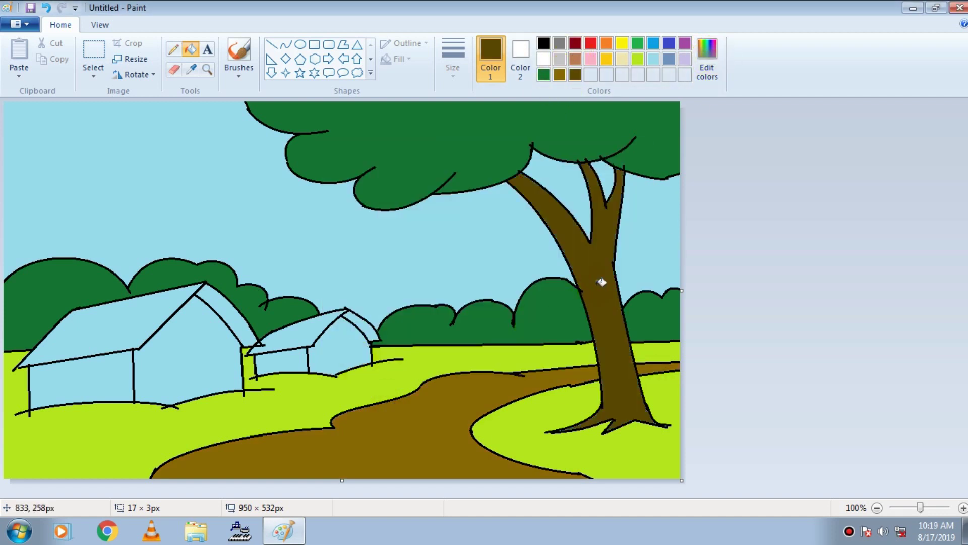
Mix a custom golden yellow and fill the main roof panels of both houses
click(707, 56)
click(636, 247)
click(352, 358)
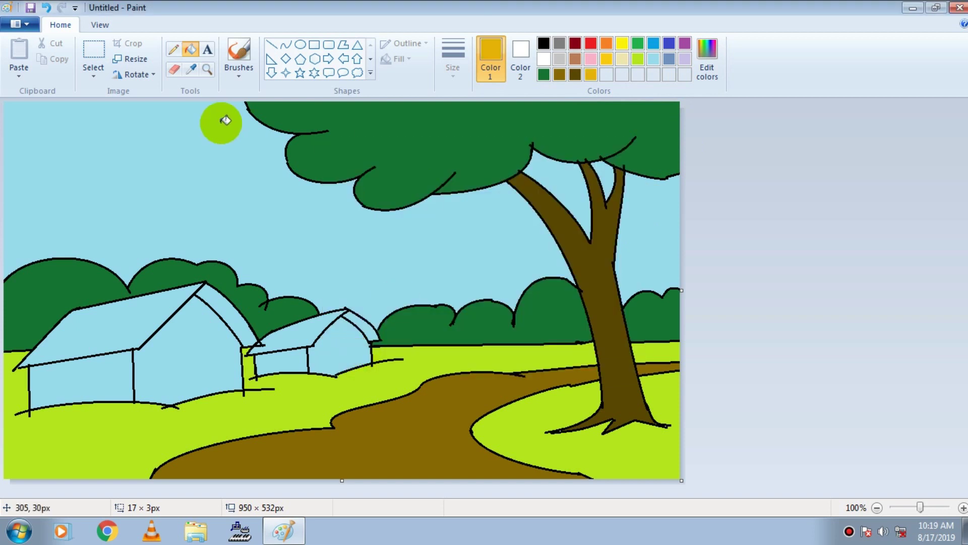
click(153, 309)
click(292, 330)
Fill the gable roof edges of the houses with a darker gold of red 193, green 150, blue 0
click(707, 56)
click(635, 250)
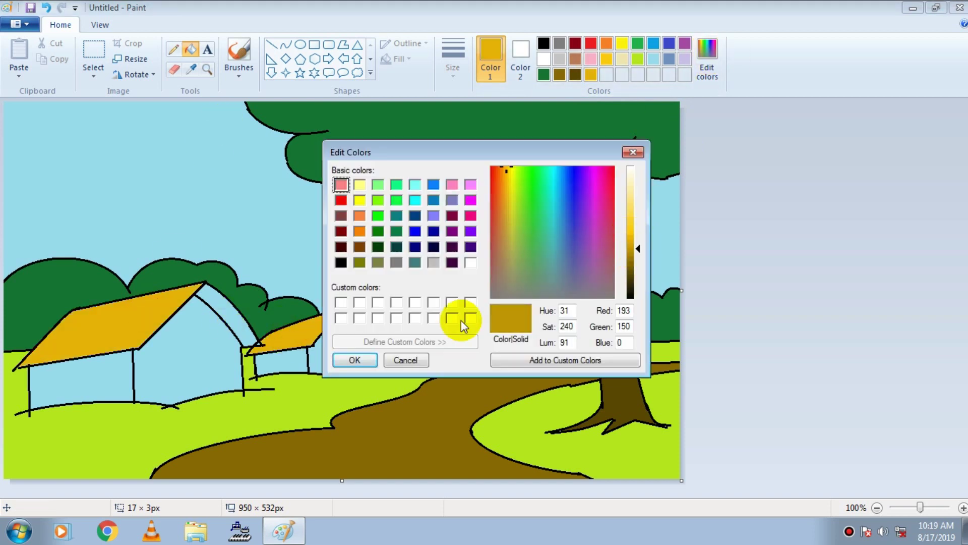
click(353, 357)
click(241, 323)
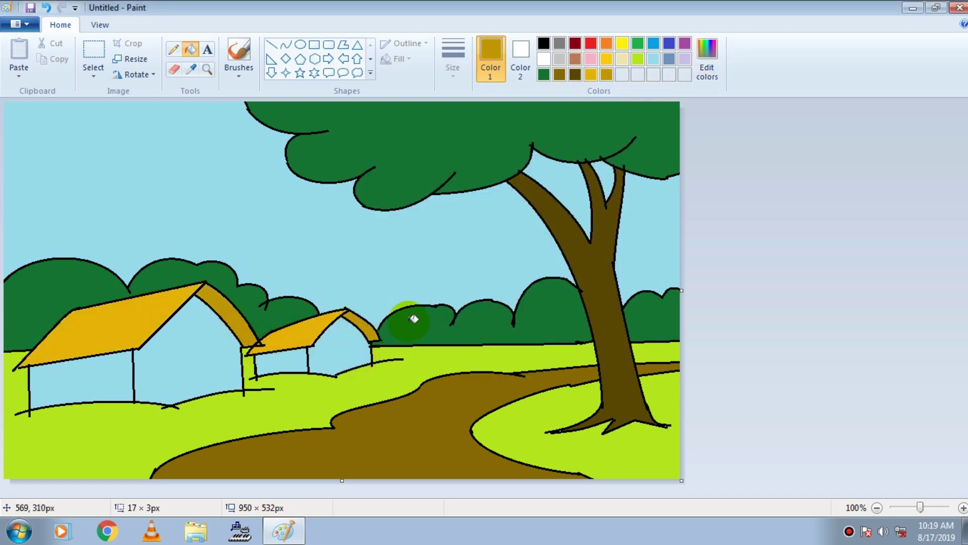
Mix a slightly darker custom gold and fill the small house's gable roof edge with it
click(708, 56)
click(628, 237)
click(353, 357)
click(371, 322)
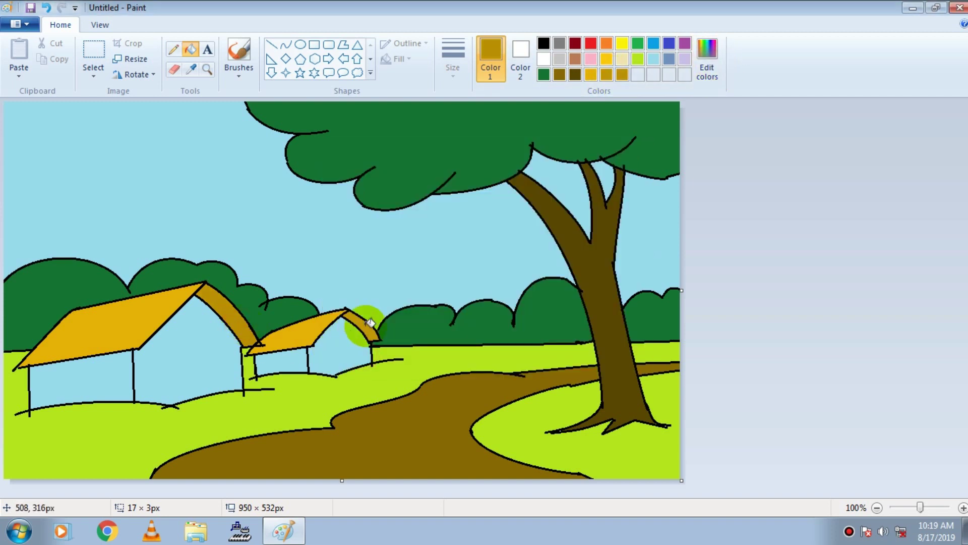
Outline thin curved strips along the left side of the trunk and the middle branch and fill them with the dark gold
click(272, 44)
click(453, 61)
click(484, 139)
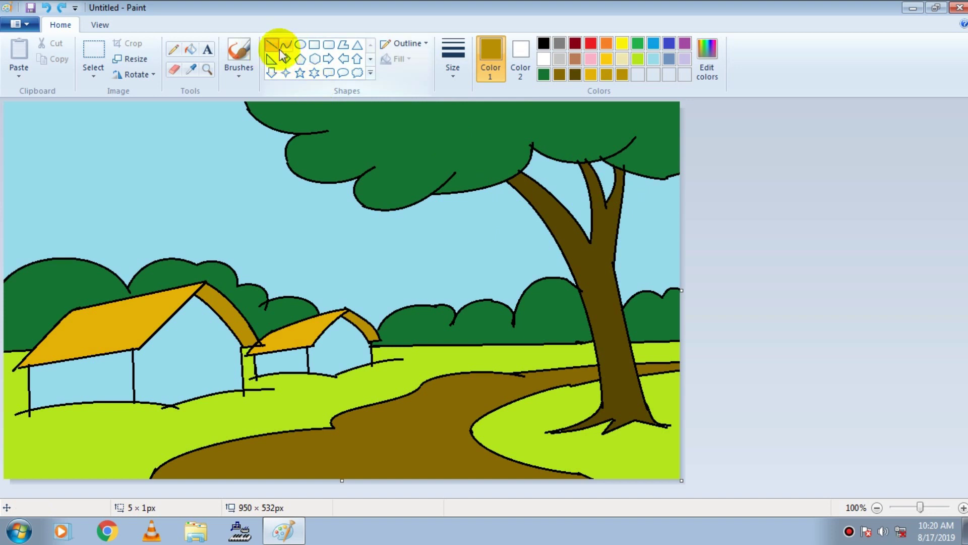
drag(612, 403, 580, 237)
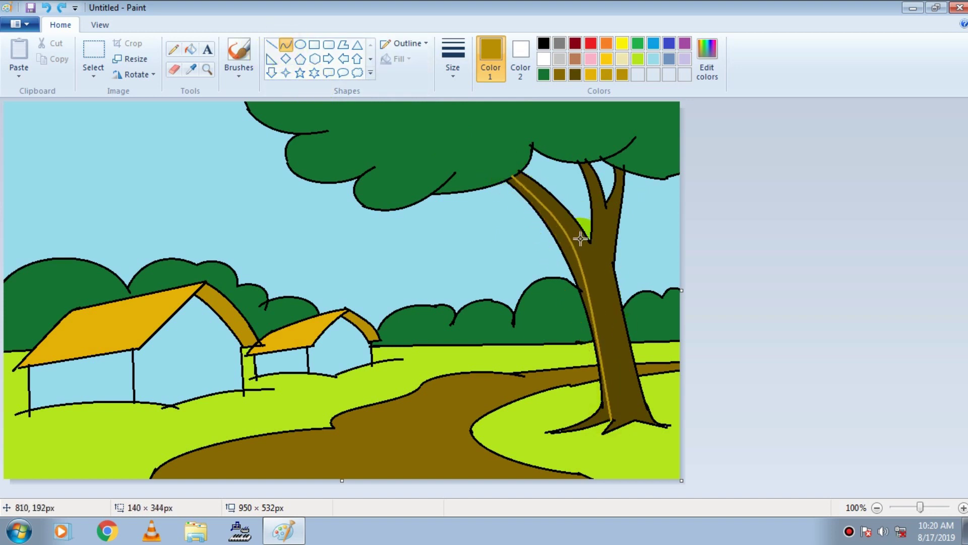
click(191, 49)
click(592, 287)
click(286, 45)
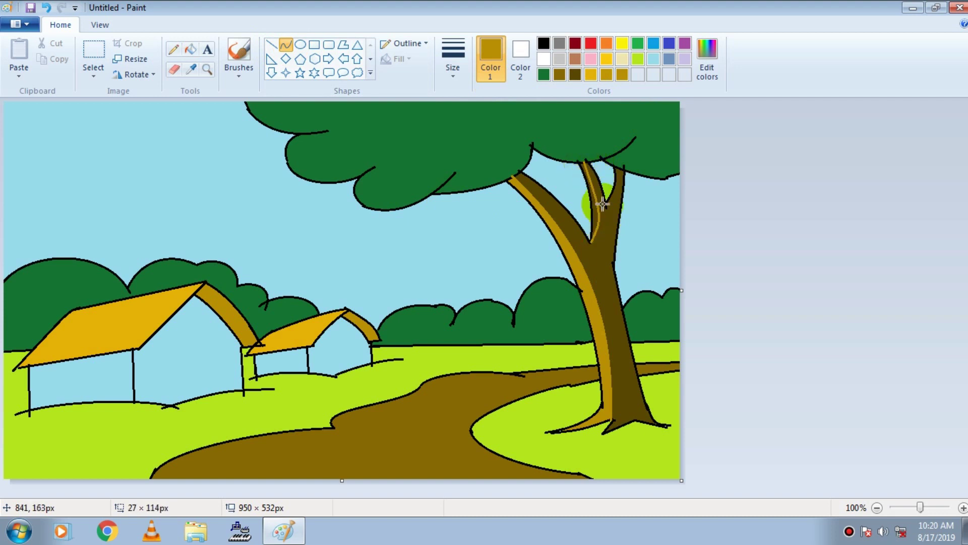
click(190, 49)
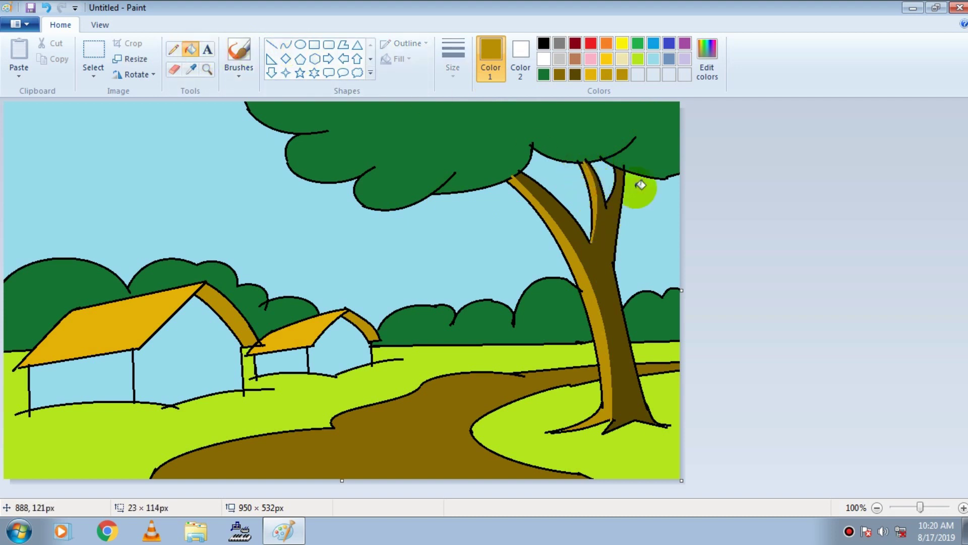
Add a curved dark gold highlight along the left edge of the tree's rightmost branch and fill it
click(272, 44)
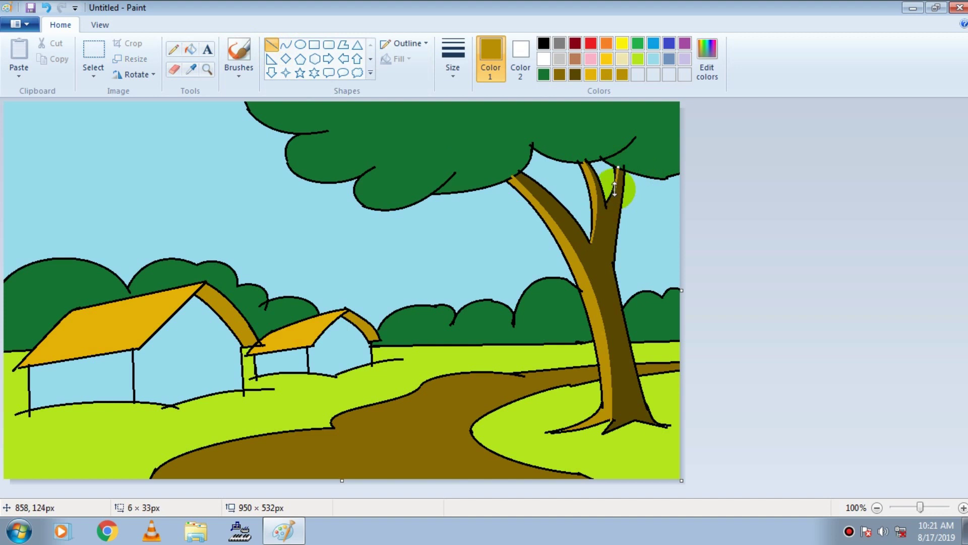
key(ctrl+z)
click(286, 45)
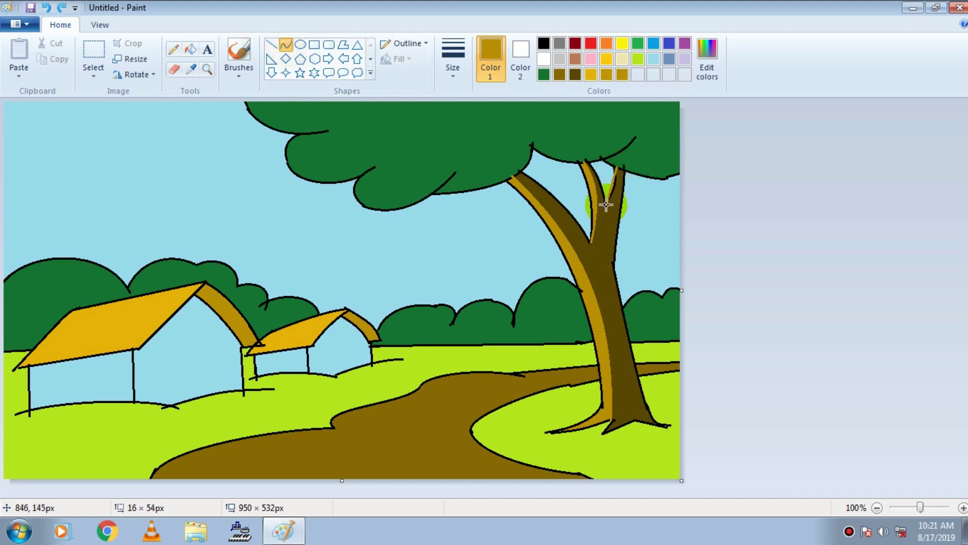
click(199, 50)
click(618, 163)
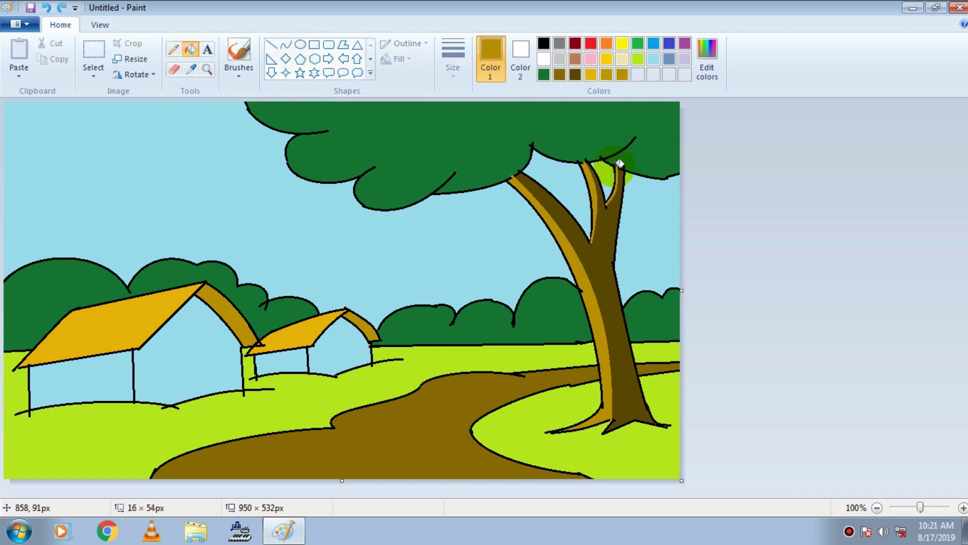
click(288, 47)
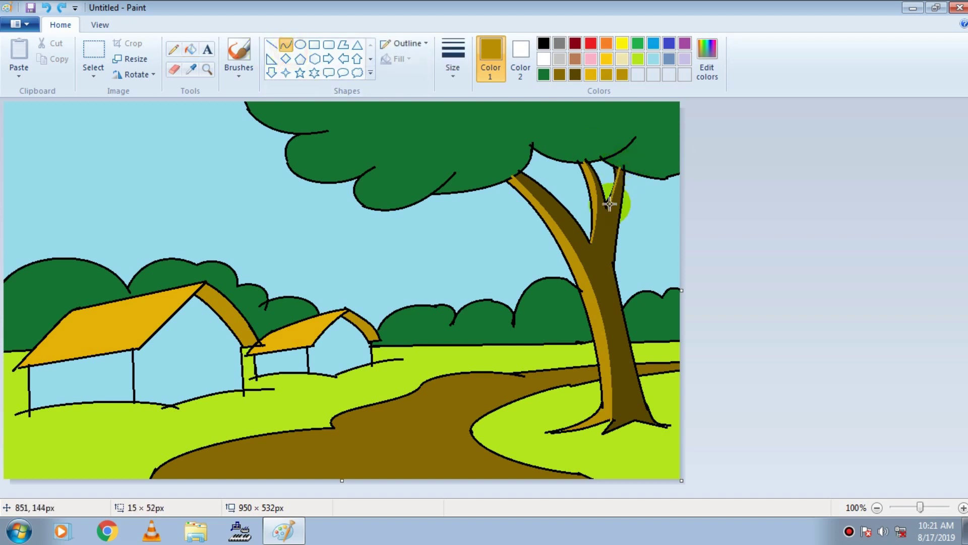
click(190, 49)
click(617, 170)
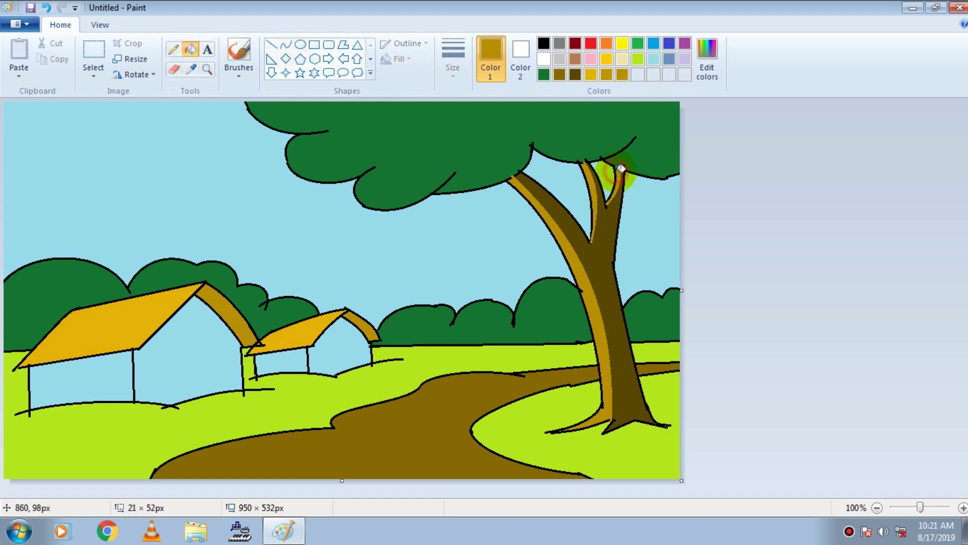
Draw green scalloped curves inside the left part of the tree's foliage and fill the area below them with green
click(286, 45)
click(638, 46)
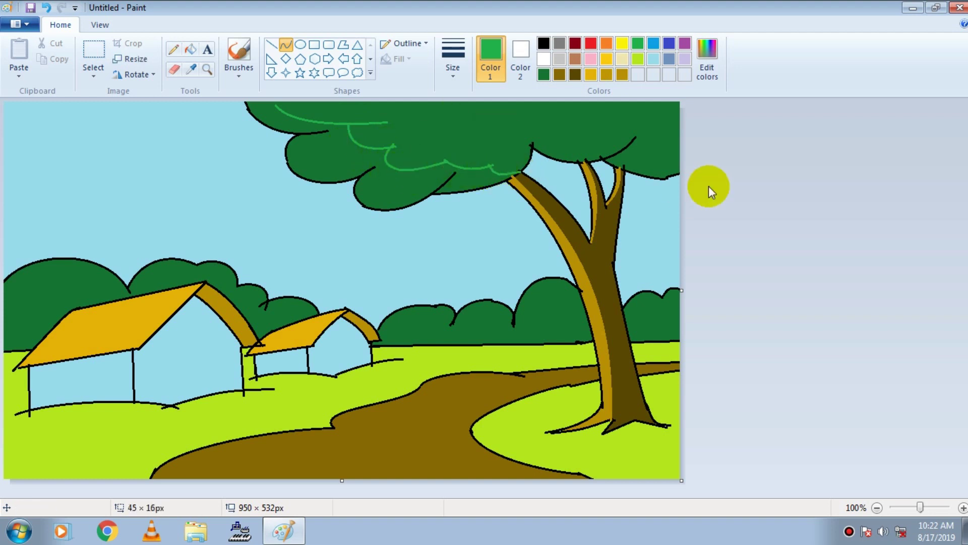
click(190, 48)
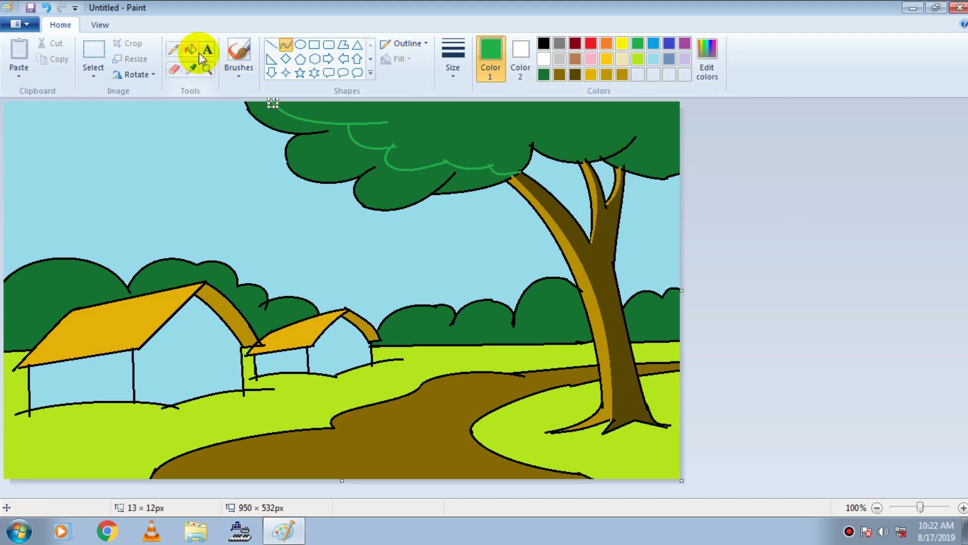
click(345, 151)
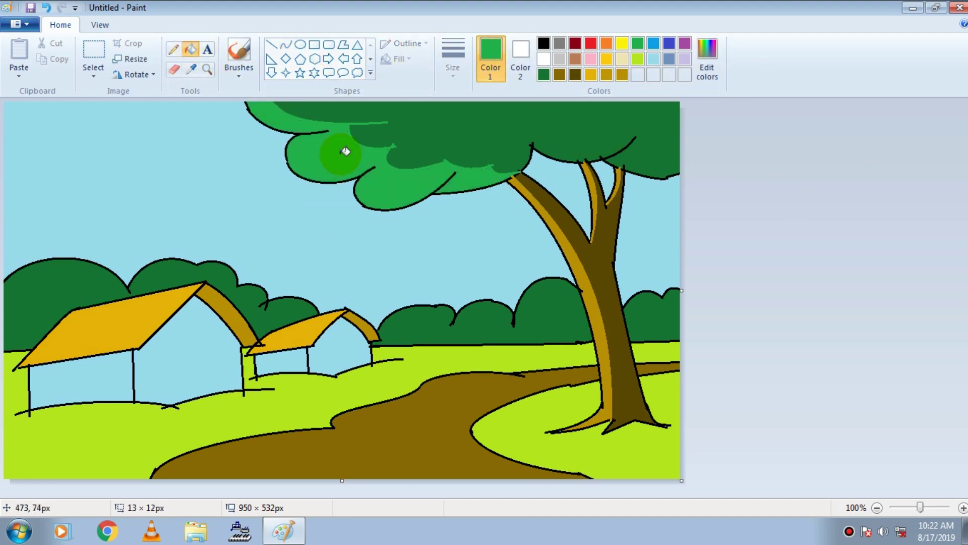
Draw a green curve across the foliage above the branches and fill the lower part with green
click(286, 44)
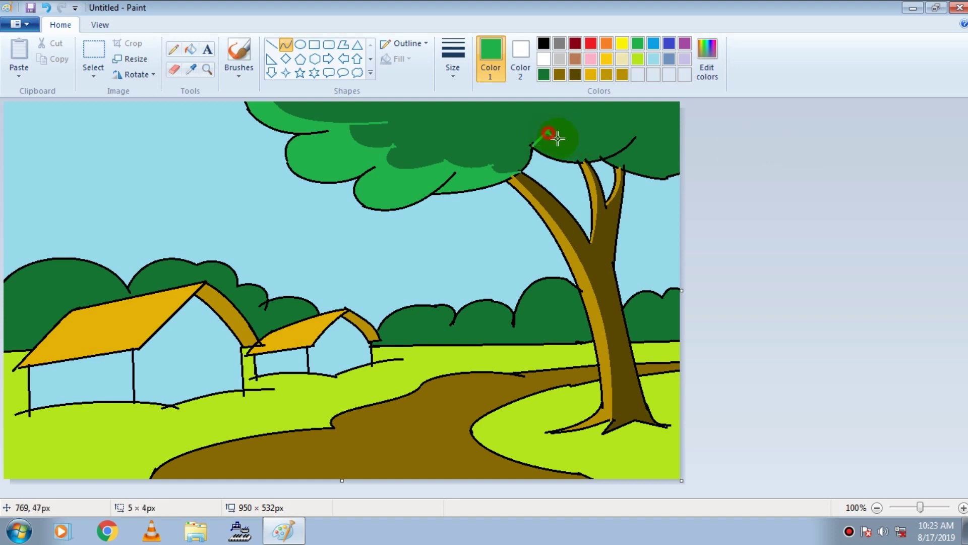
drag(568, 148, 569, 133)
click(191, 49)
click(585, 150)
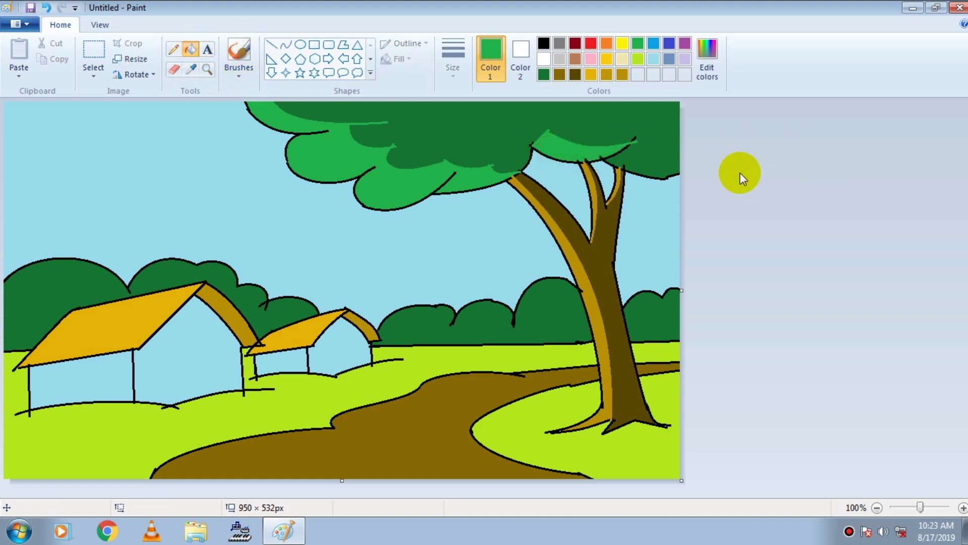
Curve a green highlight line along the foliage at the canvas's right edge, close its gaps and fill the lower part green
click(286, 45)
drag(633, 144, 667, 170)
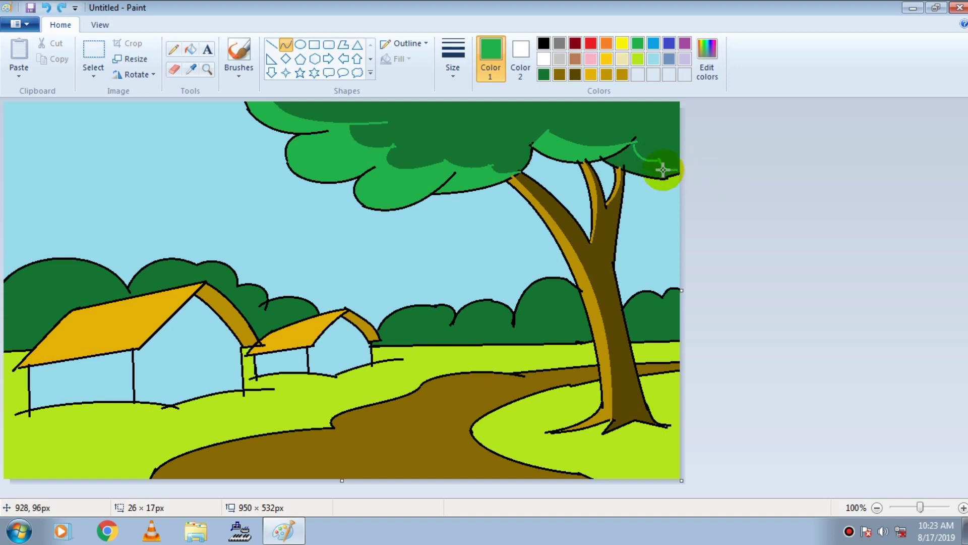
click(191, 49)
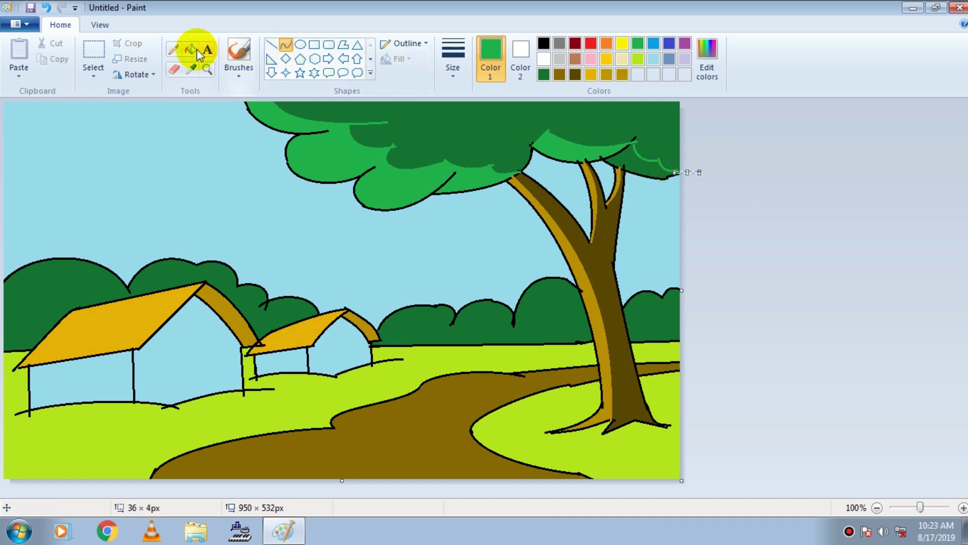
click(640, 159)
key(ctrl+z)
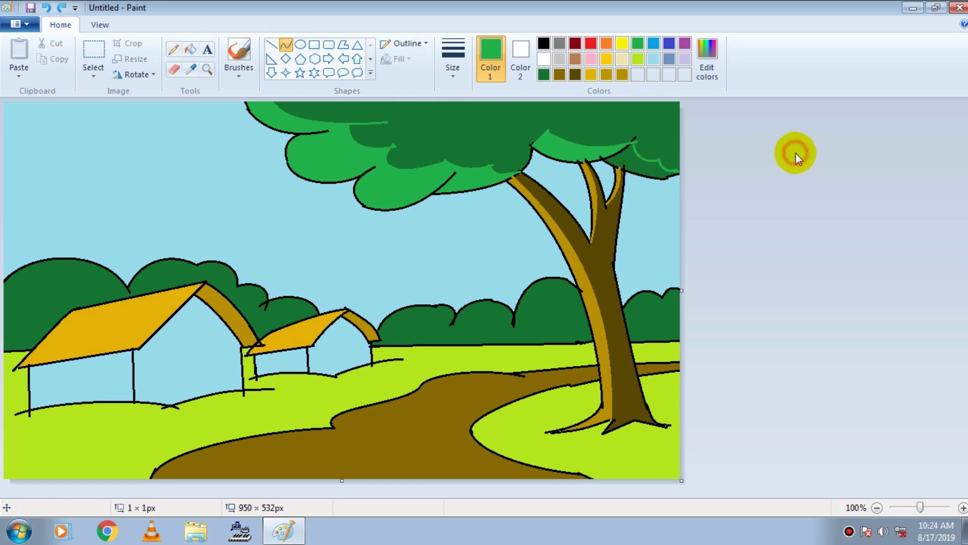
key(ctrl+y)
key(ctrl+z)
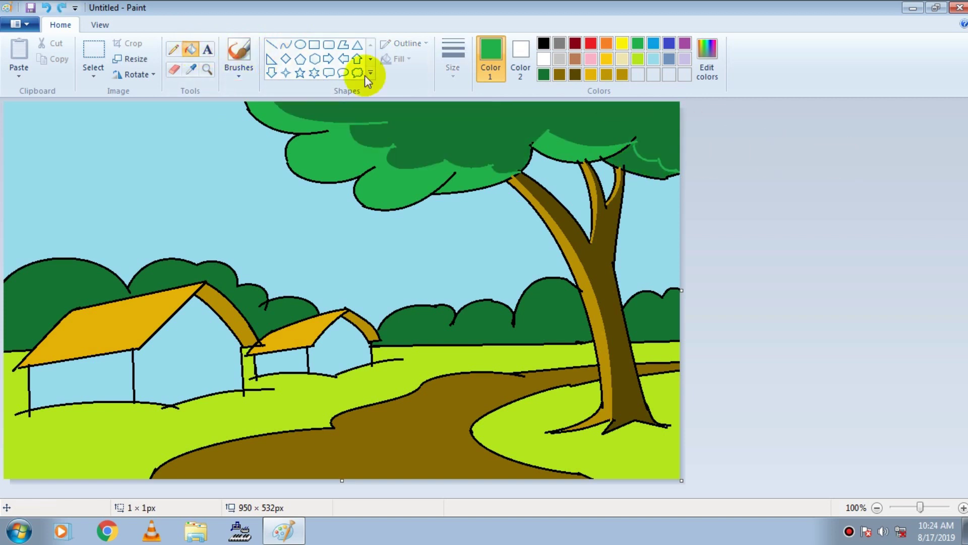
click(271, 44)
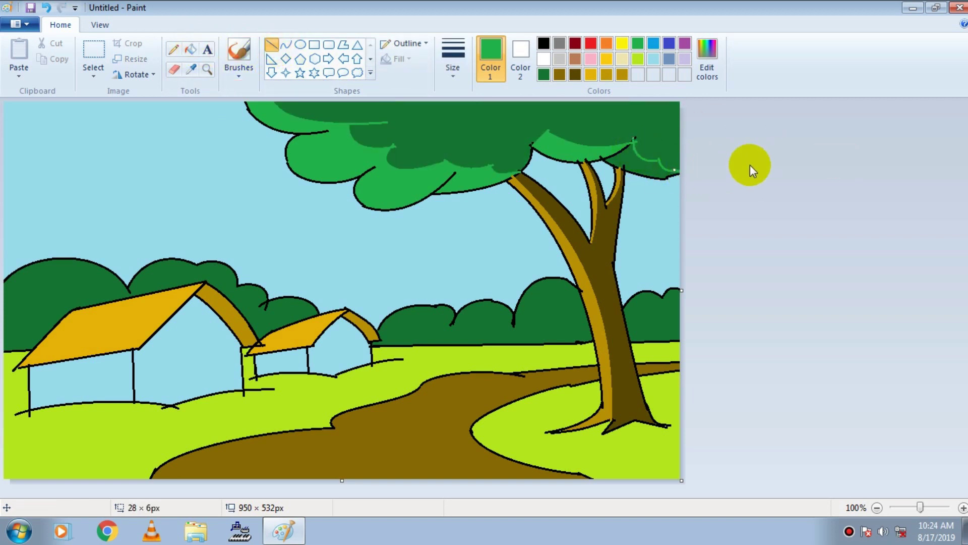
click(190, 49)
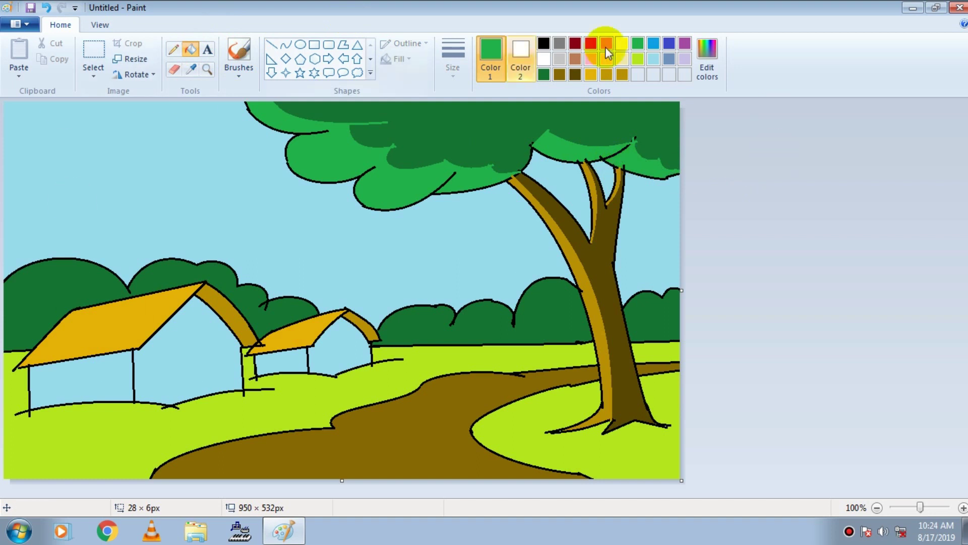
Draw green scalloped curves inside the leftmost bush, close the gap at the canvas edge and fill the upper part green
click(286, 45)
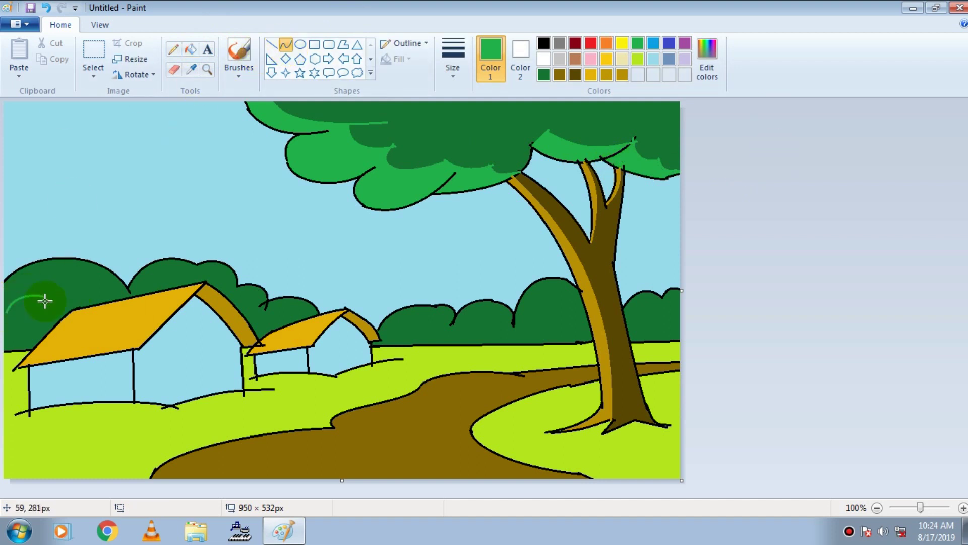
drag(83, 279, 118, 275)
click(101, 285)
drag(118, 274, 103, 275)
click(940, 257)
click(190, 49)
click(31, 276)
key(ctrl+z)
click(271, 45)
drag(1, 317, 11, 305)
click(190, 49)
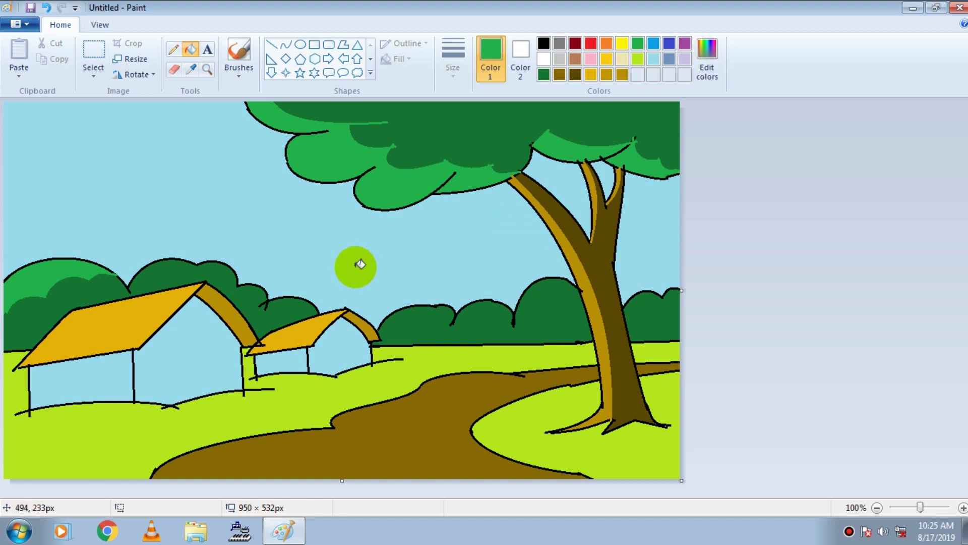
Draw green curves inside the bush behind the large house and fill its upper part with green
click(285, 45)
mouse_move(146, 284)
mouse_down()
mouse_move(190, 272)
mouse_move(158, 266)
mouse_move(226, 262)
mouse_up()
click(785, 284)
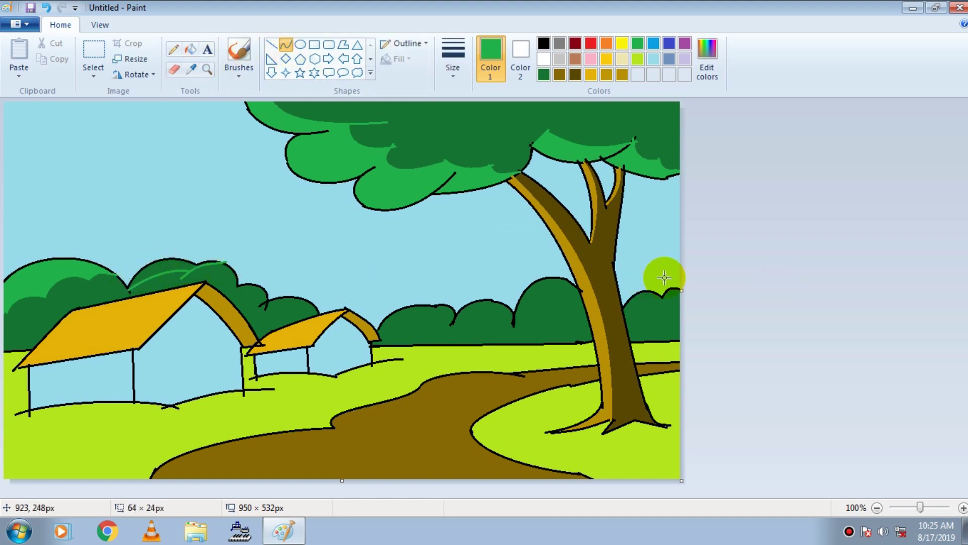
click(191, 49)
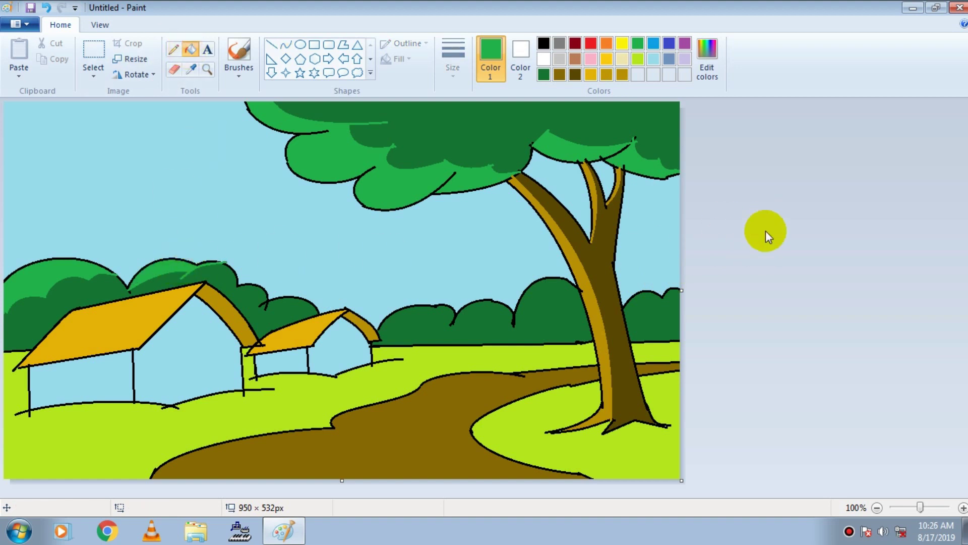
click(28, 267)
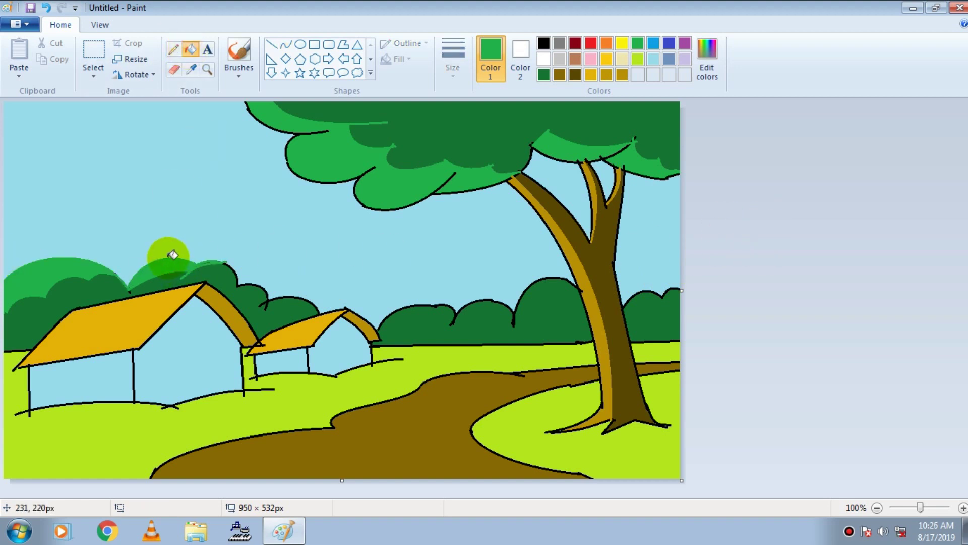
click(296, 131)
key(ctrl+z)
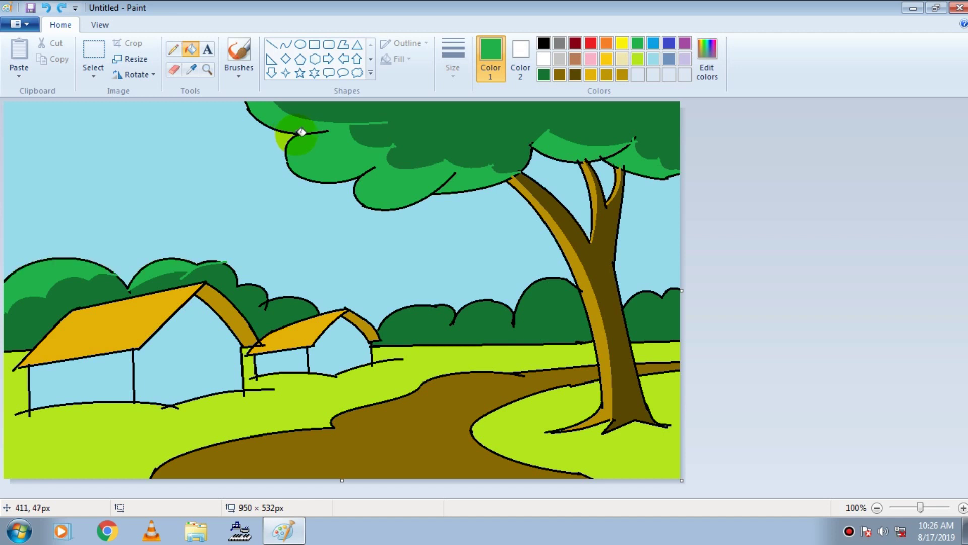
Draw green highlight curves inside the bushes between the small house and the tree trunk
click(285, 45)
drag(377, 336, 456, 311)
drag(417, 314, 407, 316)
click(699, 347)
click(738, 308)
drag(476, 317, 513, 308)
mouse_move(495, 309)
mouse_down()
mouse_move(557, 301)
mouse_move(555, 284)
mouse_up()
click(784, 320)
click(826, 296)
click(816, 325)
Draw green curves in the bushes right of the trunk and fill the upper parts of the bushes beyond the small house green
mouse_move(626, 320)
mouse_down()
mouse_move(658, 307)
mouse_move(642, 305)
mouse_move(681, 298)
mouse_up()
click(796, 318)
mouse_move(681, 298)
mouse_down()
mouse_move(667, 298)
mouse_move(691, 300)
mouse_up()
key(ctrl+z)
key(ctrl+z)
click(738, 301)
click(273, 46)
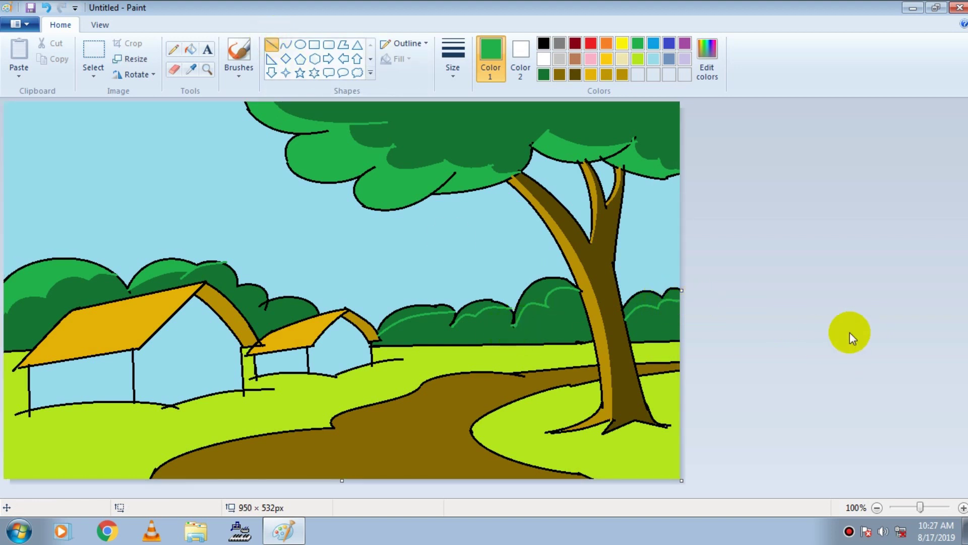
click(191, 49)
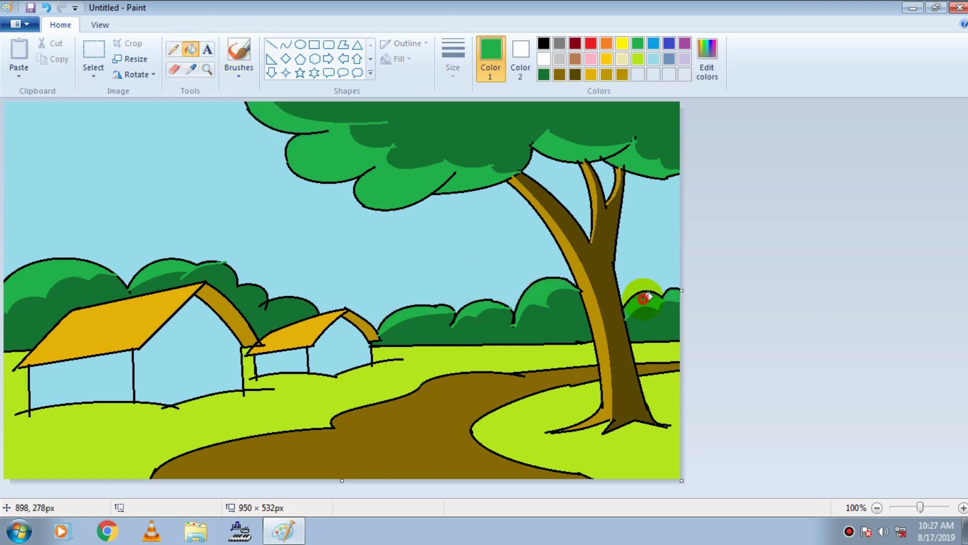
Draw green curves along the tops of the two small bushes between the houses and fill their upper parts green
click(286, 44)
drag(244, 286, 317, 304)
click(722, 300)
click(782, 304)
click(899, 307)
click(898, 307)
click(191, 49)
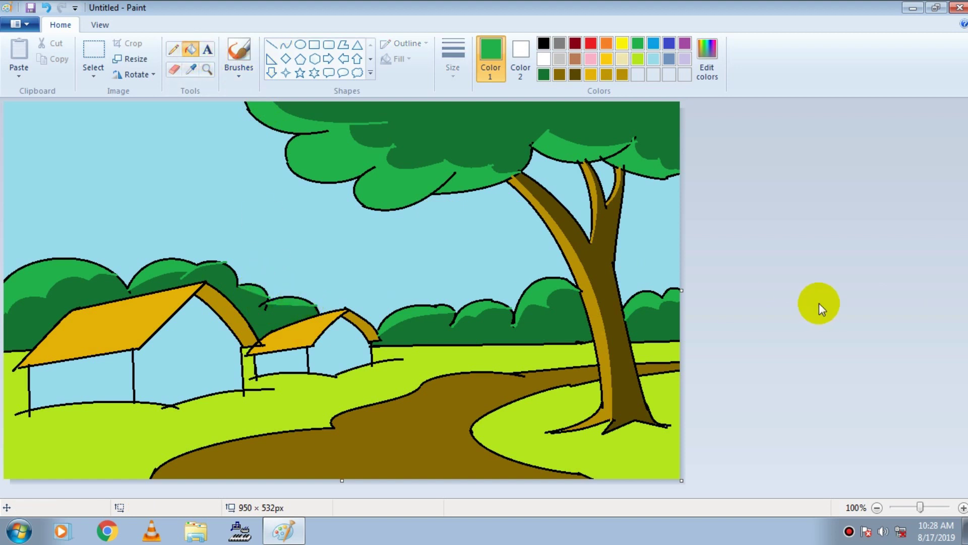
click(285, 44)
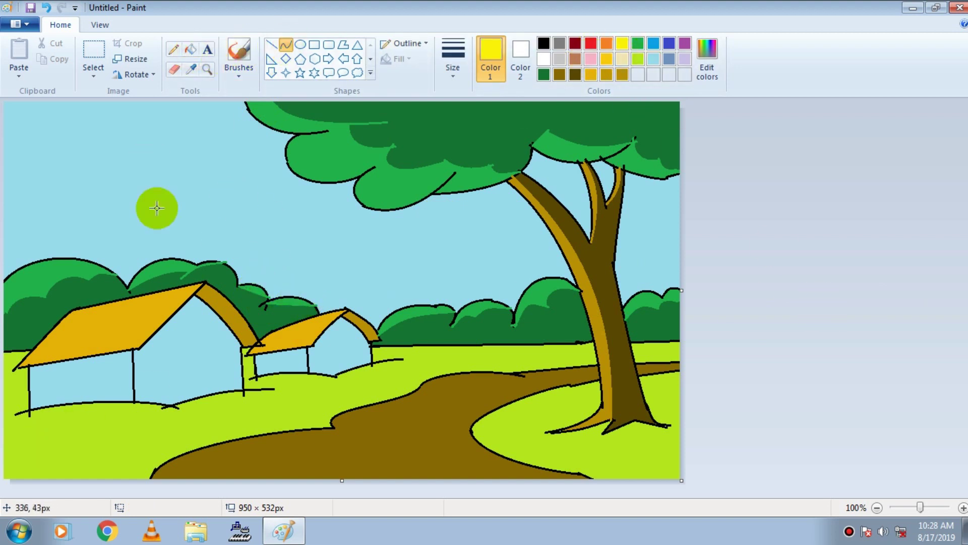
drag(53, 427, 176, 410)
drag(89, 422, 68, 416)
click(907, 331)
click(199, 53)
click(121, 444)
key(ctrl+z)
click(707, 58)
drag(639, 230, 634, 191)
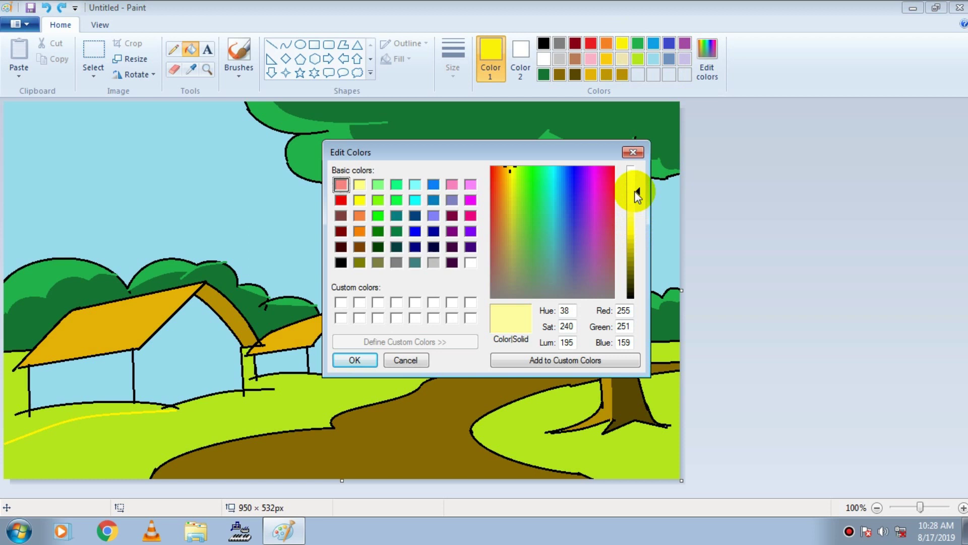
click(354, 360)
click(90, 402)
key(ctrl+z)
click(72, 411)
key(ctrl+z)
key(ctrl+z)
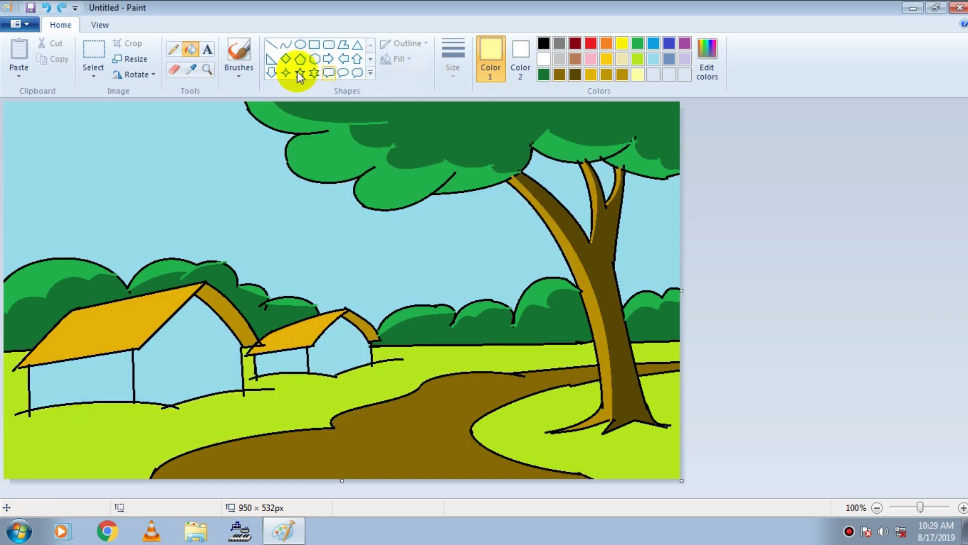
Mix a paler custom green from the palette's lime and try it as a fill on the grass, undoing the fill
click(639, 58)
click(707, 59)
drag(637, 230, 636, 209)
click(354, 360)
click(275, 400)
key(ctrl+z)
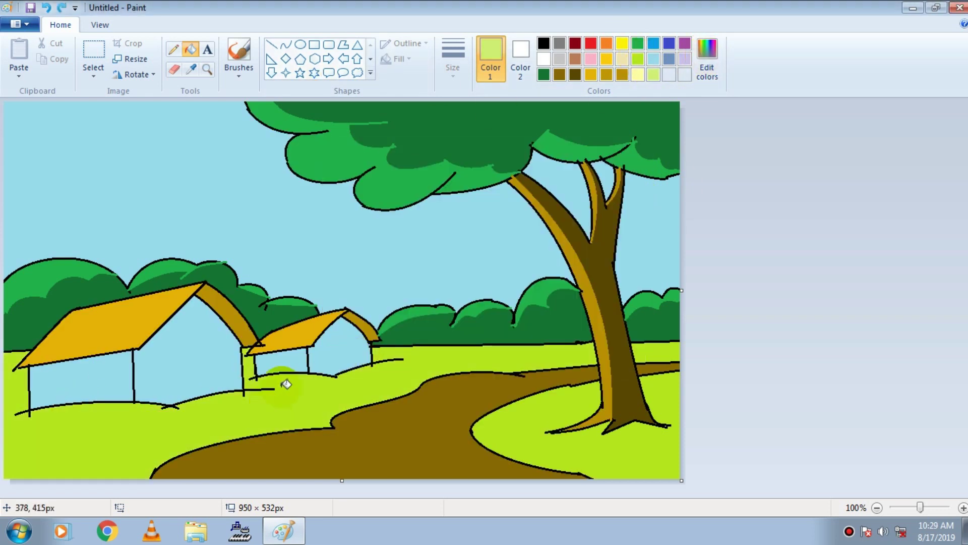
Draw a pale lime curve across the grass below the large house and fill the strip above it with pale lime
click(285, 44)
drag(4, 436, 178, 408)
click(81, 410)
click(52, 410)
drag(55, 422, 48, 418)
click(845, 270)
click(187, 51)
click(12, 421)
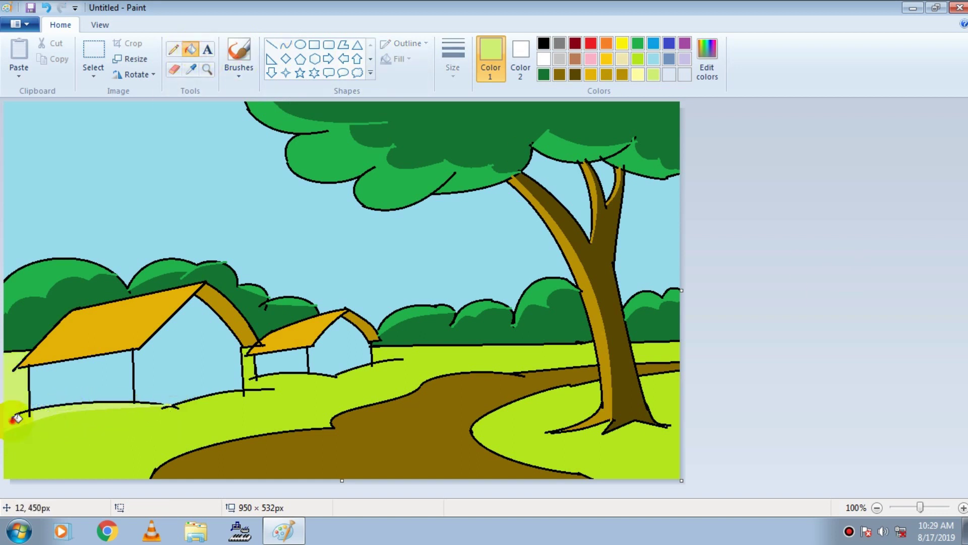
Mix a paler custom lime and refill the highlight strip of grass around the large house with it
click(707, 58)
drag(637, 205, 637, 198)
click(356, 361)
click(23, 388)
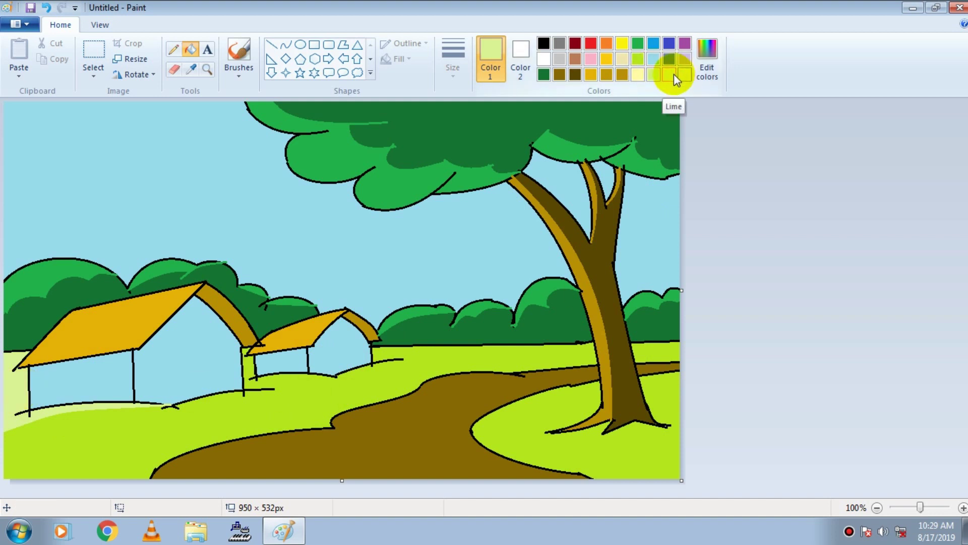
Draw a pale lime curve in the grass inside the path's bend and fill the edge beside the path pale lime
click(286, 45)
drag(562, 465, 487, 426)
click(190, 49)
click(502, 439)
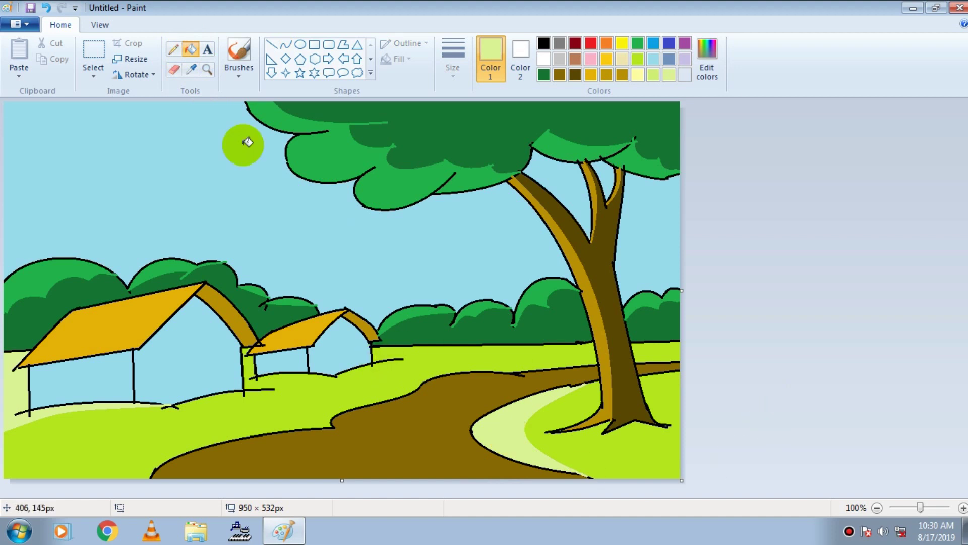
Draw a pale lime curve across the grass beyond the small house and fill the strip below the bushes pale lime
click(285, 44)
drag(377, 361, 487, 354)
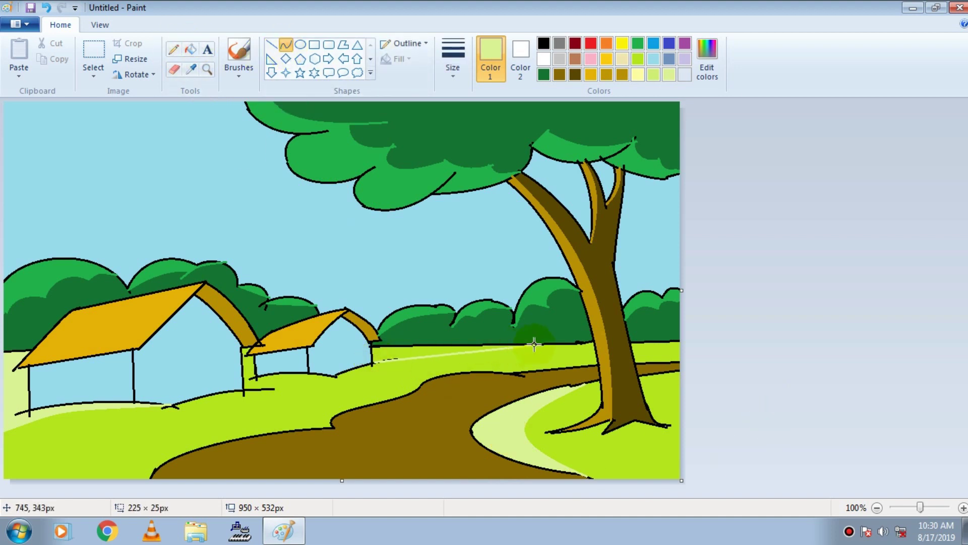
click(191, 49)
click(396, 352)
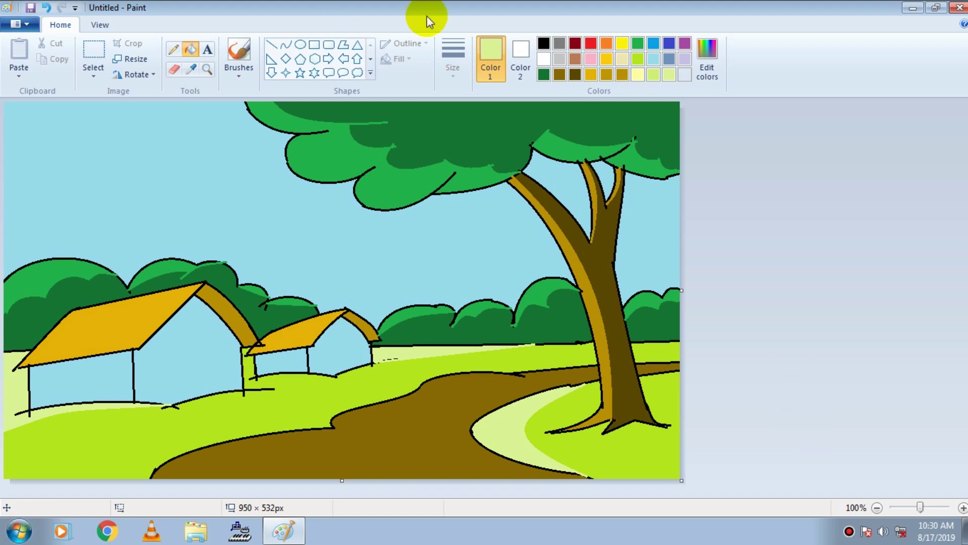
Mix a darker custom green from the palette's dark green and draw a curve with it in the upper tree crown
double_click(544, 75)
click(353, 359)
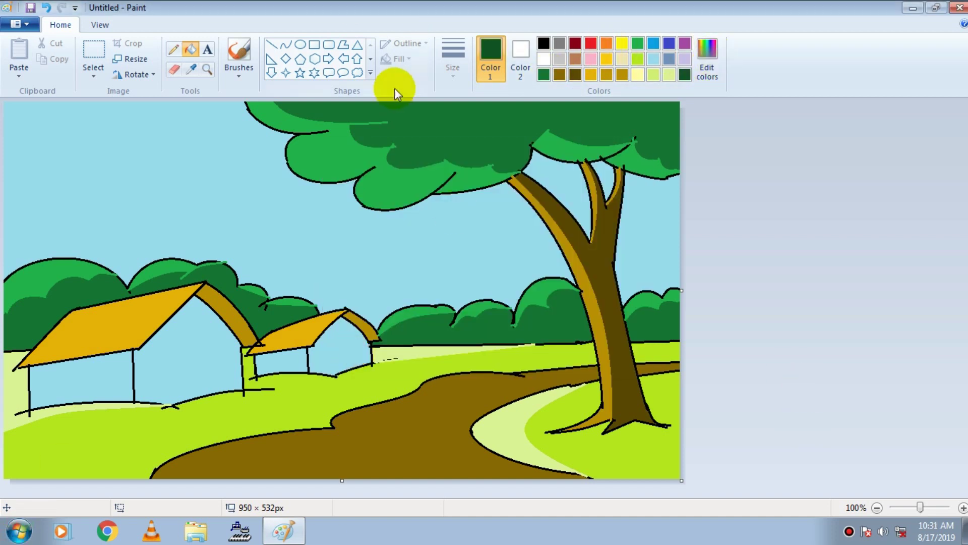
click(286, 44)
drag(407, 102, 437, 134)
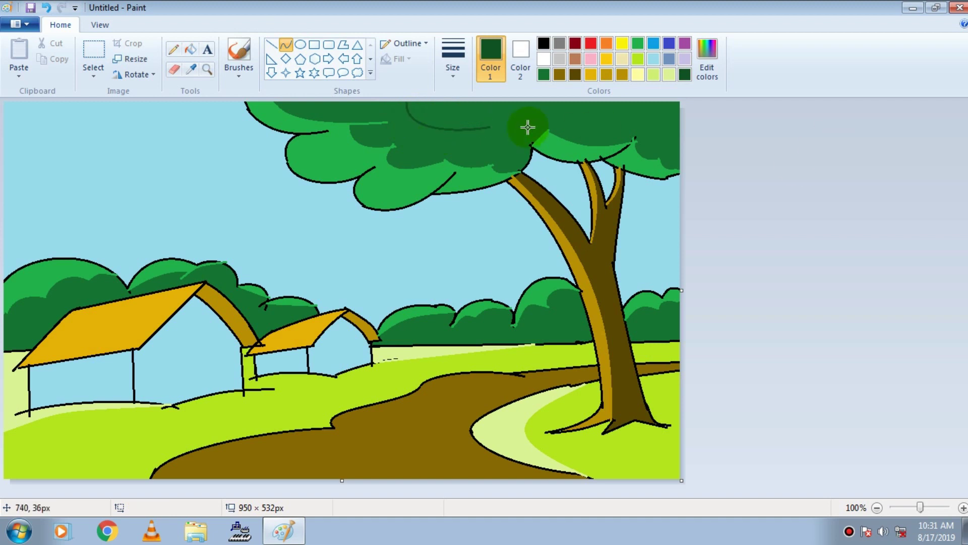
click(494, 138)
Extend the darker green curves across the crown to the canvas edge and fill the area above them darker green
drag(542, 140, 549, 146)
click(772, 154)
drag(600, 118, 658, 133)
drag(614, 127, 608, 133)
click(730, 145)
click(780, 146)
click(190, 49)
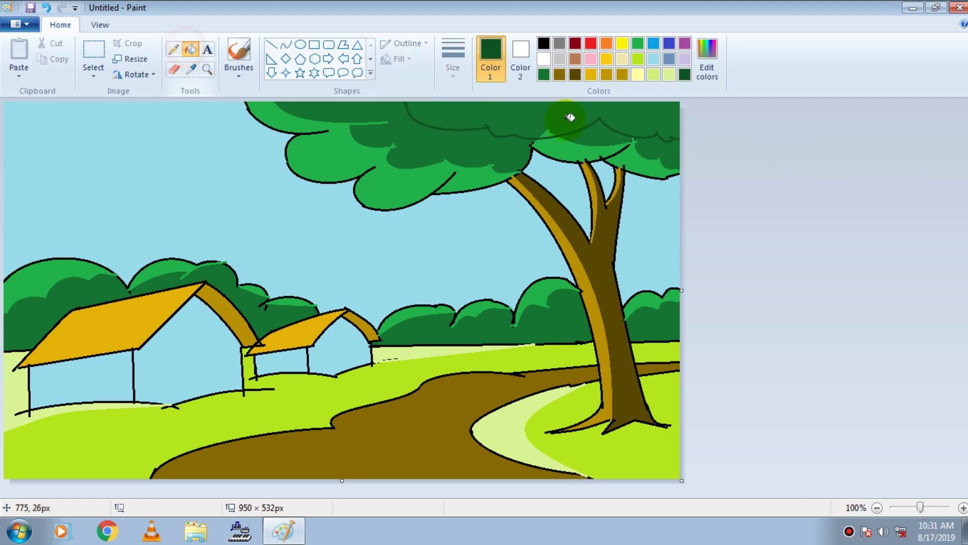
click(570, 117)
Draw darker green curves through the bushes on both sides of the trunk and fill their lower parts darker green
click(284, 44)
drag(454, 341, 414, 328)
click(453, 340)
drag(476, 323, 494, 321)
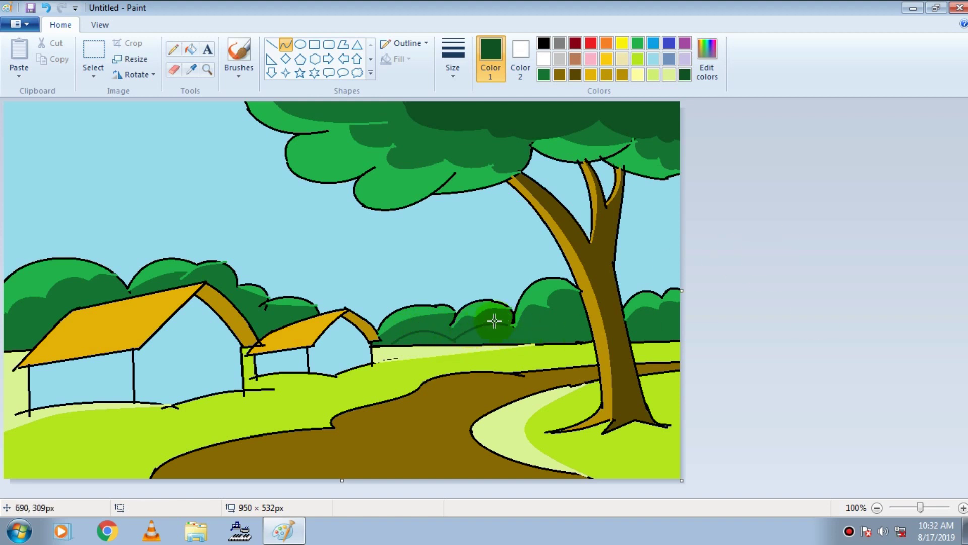
drag(569, 329, 585, 319)
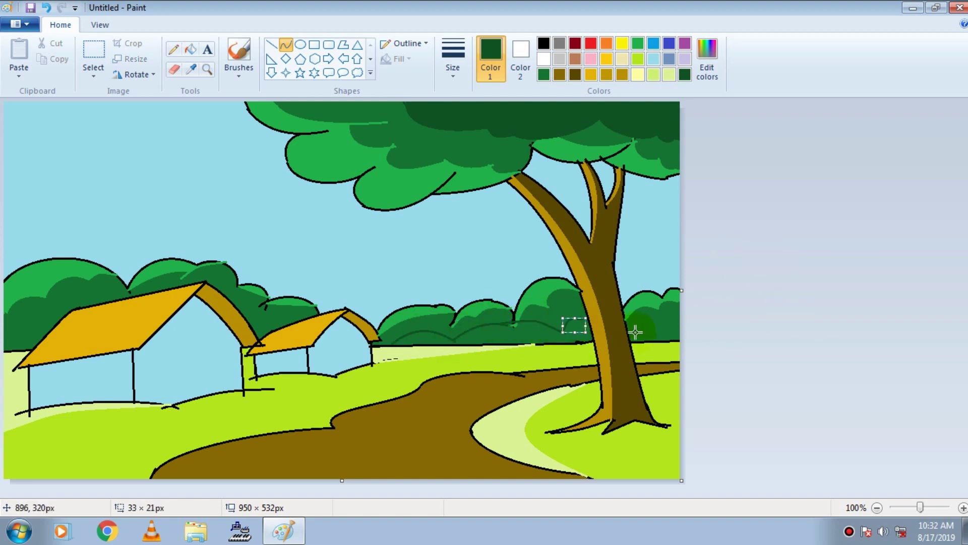
click(774, 322)
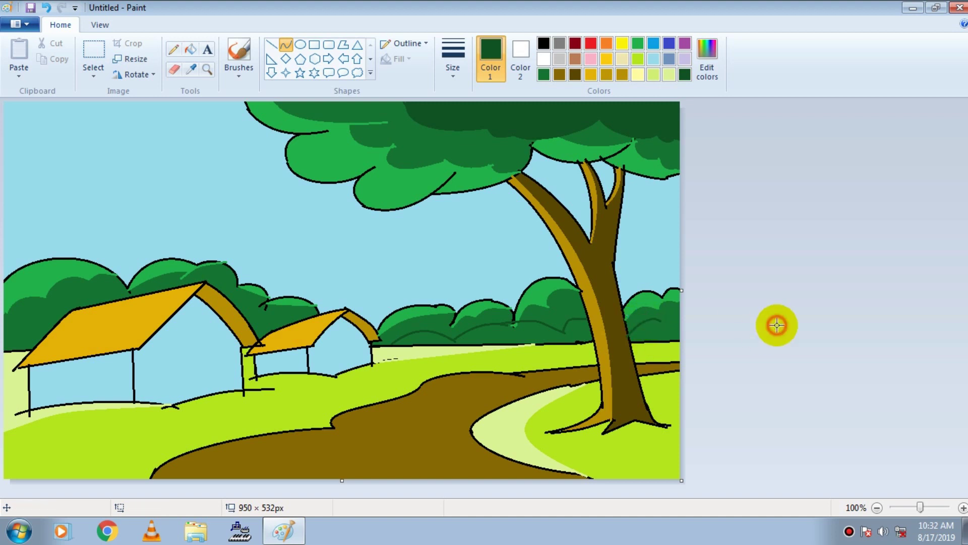
click(190, 53)
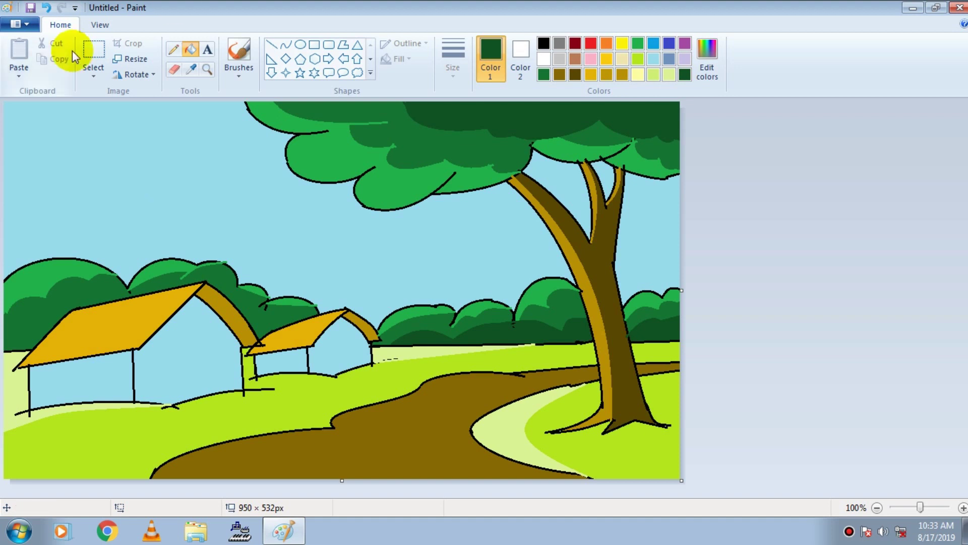
Draw darker green curves low in the bushes behind the large house and between the houses, filling the areas below them darker green
click(286, 45)
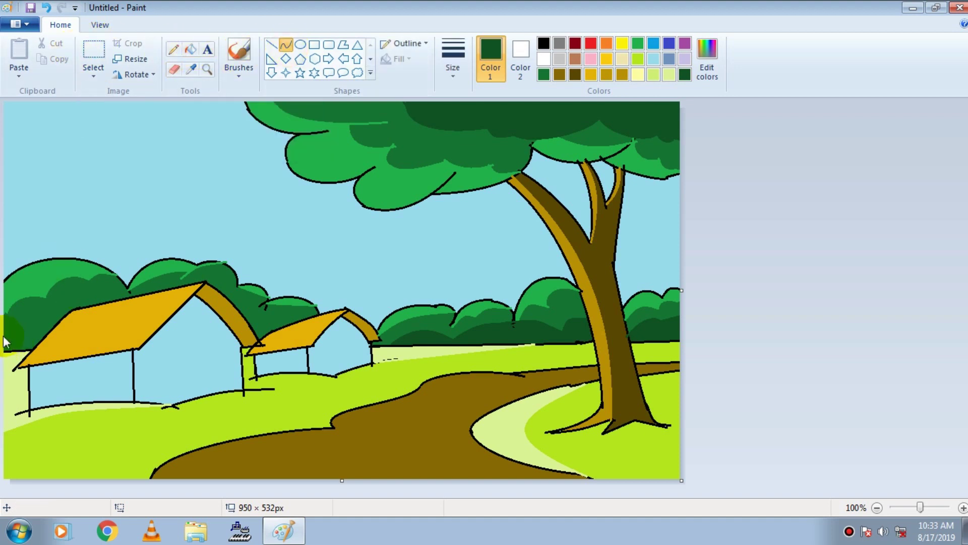
drag(249, 321, 286, 320)
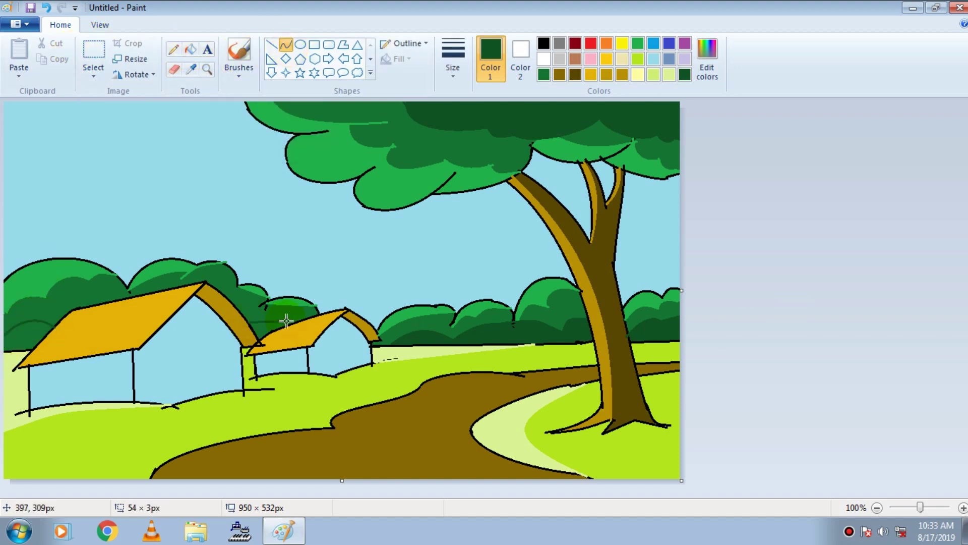
click(740, 282)
click(190, 49)
click(29, 337)
click(266, 327)
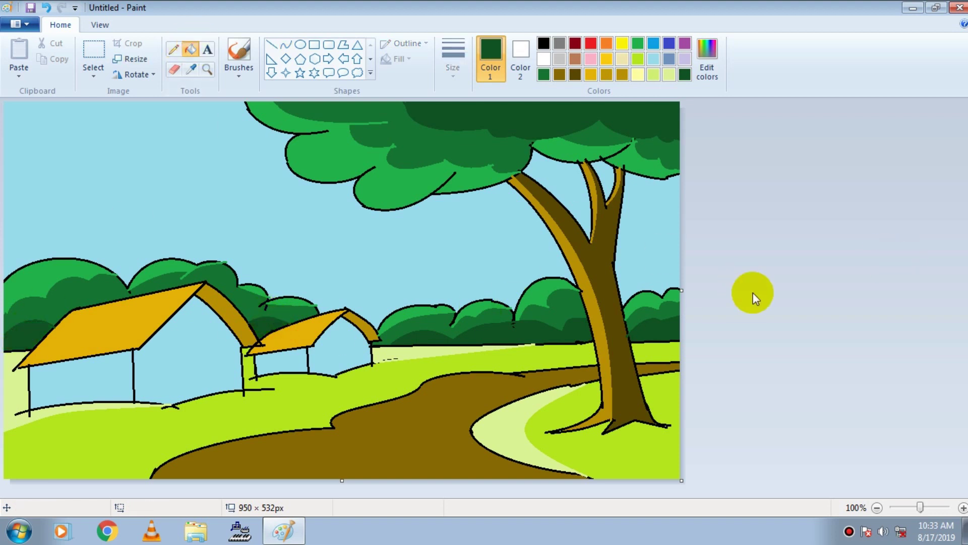
Mix a darker custom lime and draw a curve with it across the grass along the near part of the path
click(640, 61)
click(707, 60)
click(639, 251)
click(355, 360)
click(286, 45)
drag(63, 478, 303, 411)
click(154, 428)
click(157, 428)
click(418, 421)
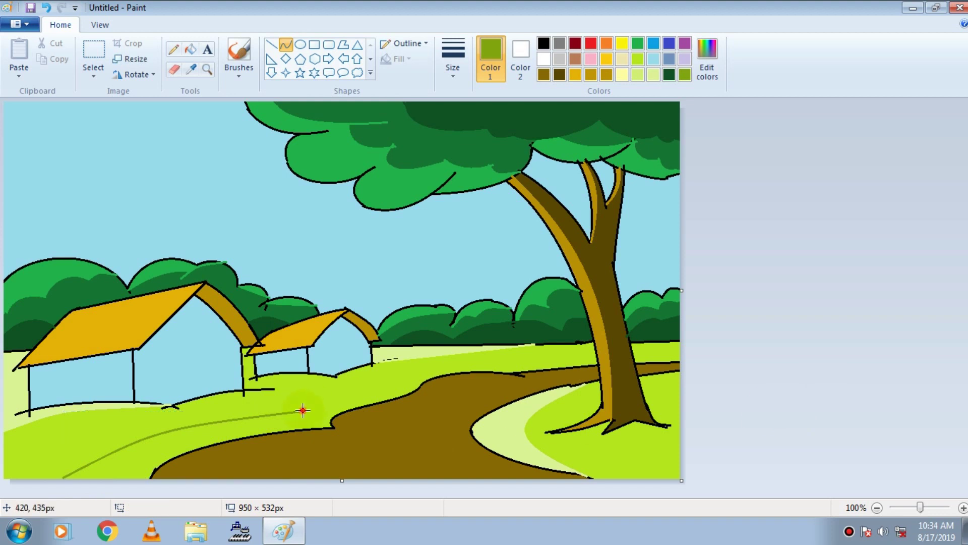
Continue the dark lime curve along the path to the trunk and fill the grass strip beside the path dark lime
drag(407, 381, 553, 360)
mouse_move(480, 355)
mouse_down()
mouse_move(509, 358)
mouse_move(476, 359)
mouse_up()
click(476, 358)
drag(553, 360, 590, 361)
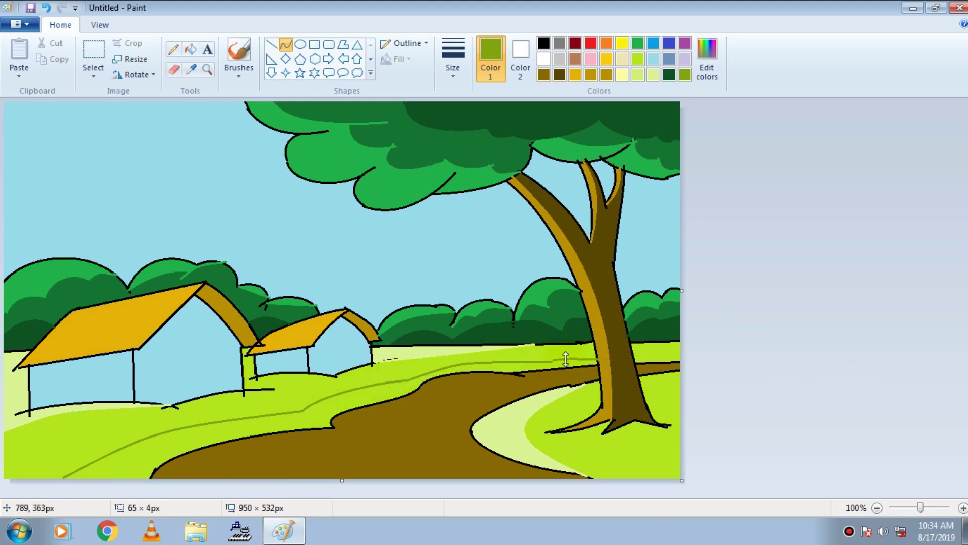
click(272, 45)
drag(63, 478, 29, 491)
click(190, 49)
click(135, 458)
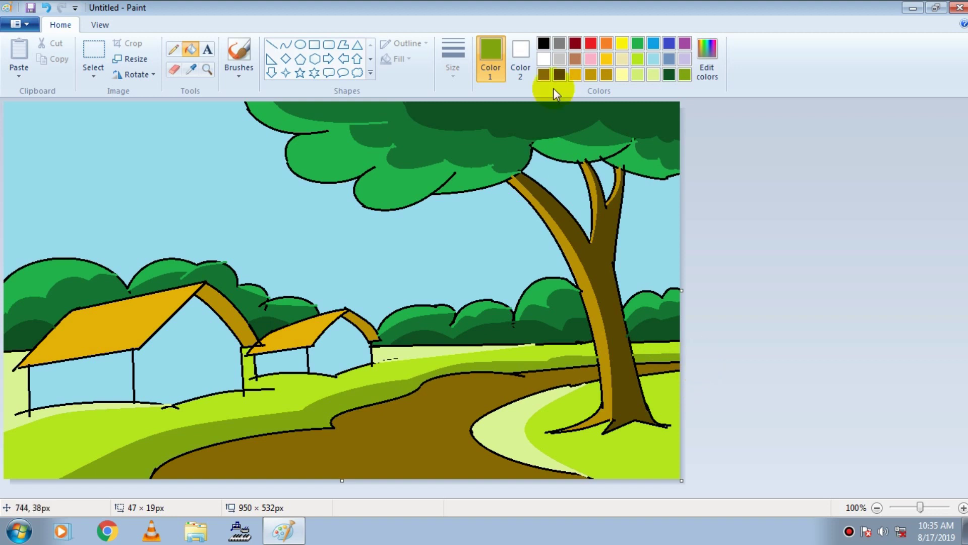
Draw dark lime ground shadows beside the large and small houses and fill both shadows
click(285, 45)
mouse_move(135, 402)
mouse_down()
mouse_move(251, 390)
mouse_move(271, 417)
mouse_up()
mouse_move(283, 400)
mouse_down()
mouse_move(325, 400)
mouse_move(377, 362)
mouse_up()
click(779, 348)
drag(374, 378, 375, 392)
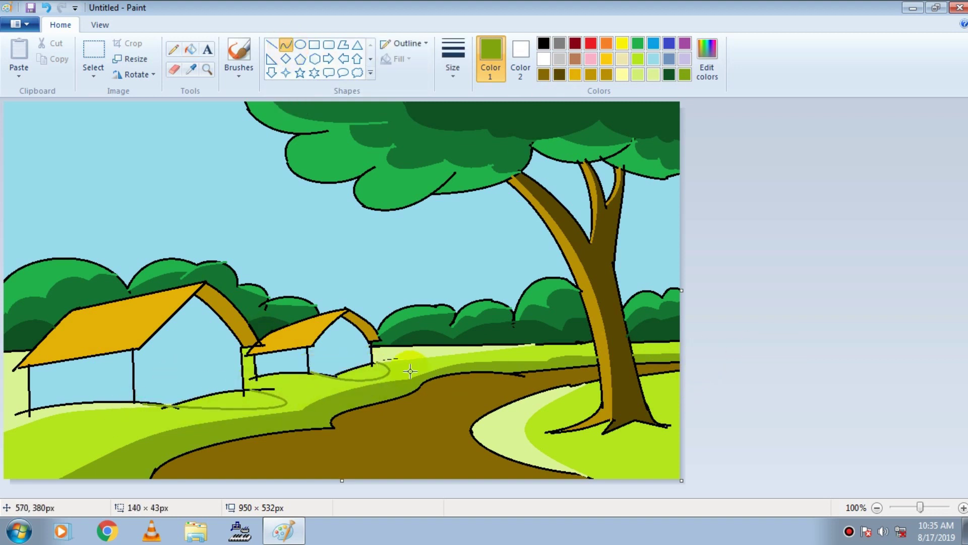
click(190, 49)
click(238, 395)
click(363, 371)
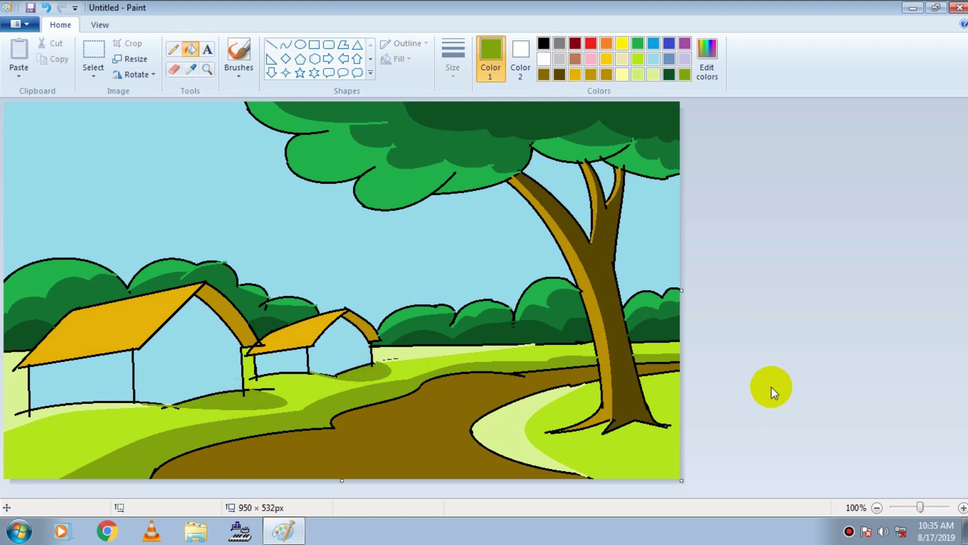
Draw a dark lime curve in the grass beyond the tree's roots and fill the area up to the canvas edge
click(286, 45)
mouse_move(681, 386)
mouse_down()
mouse_move(648, 402)
mouse_move(684, 475)
mouse_up()
click(629, 444)
click(670, 471)
click(763, 453)
click(190, 49)
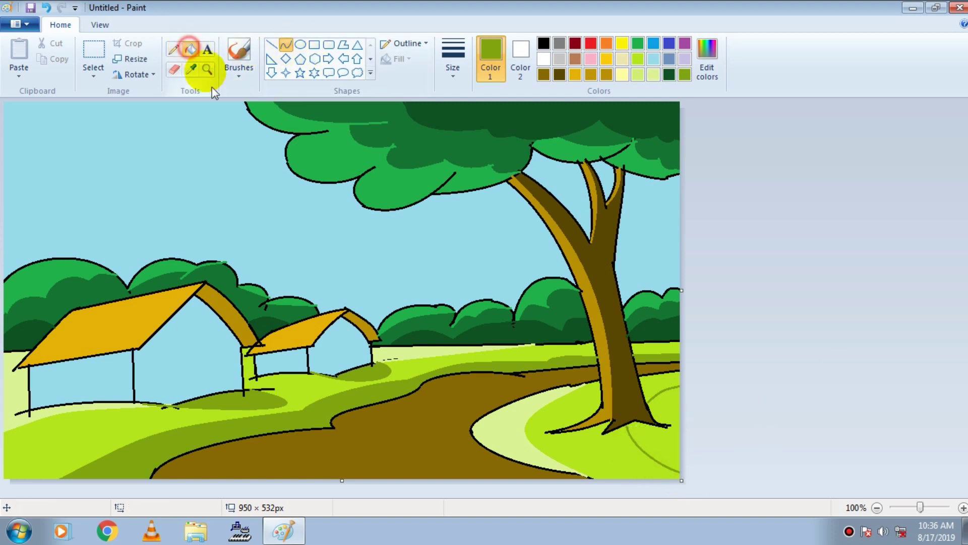
click(658, 439)
Sample the trunk's light brown, draw curves at the trunk's base and fill the root area light brown
click(575, 74)
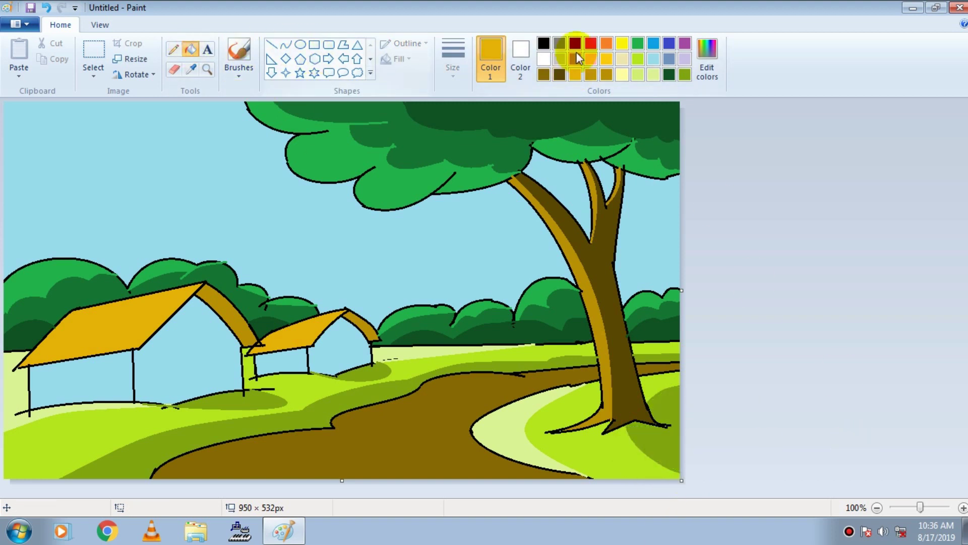
click(191, 69)
click(584, 247)
click(281, 50)
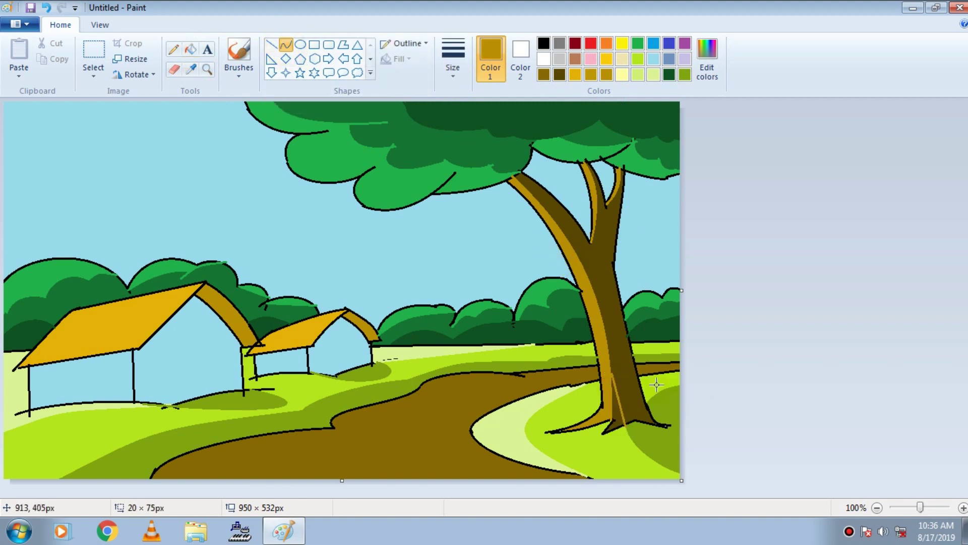
click(640, 420)
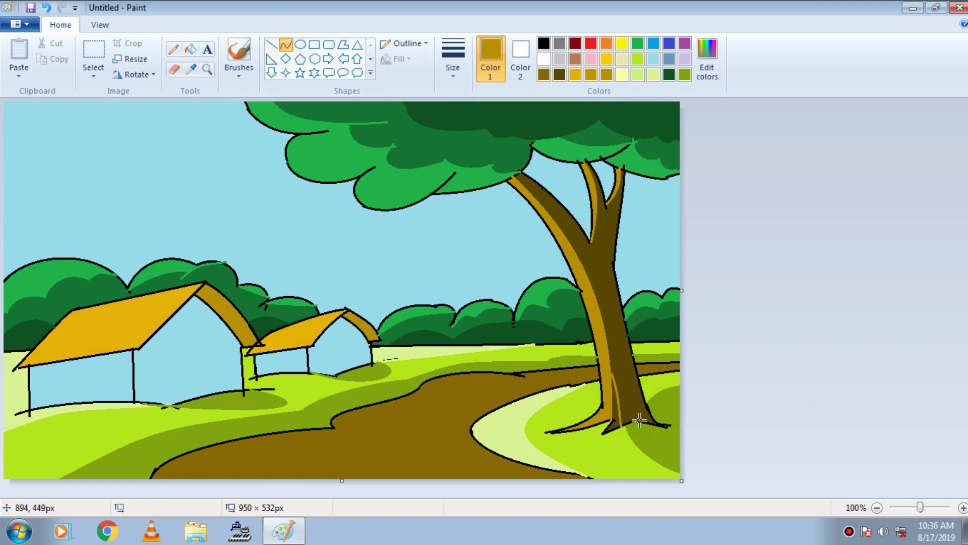
click(190, 48)
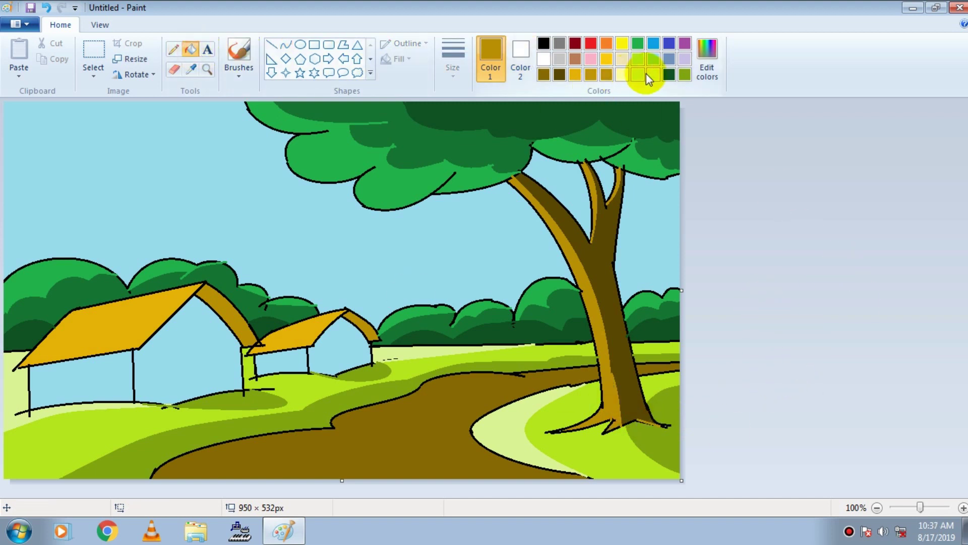
Recolour the black outlines of the bushes green with fills, undoing any fill that spills into the sky
click(638, 59)
click(271, 45)
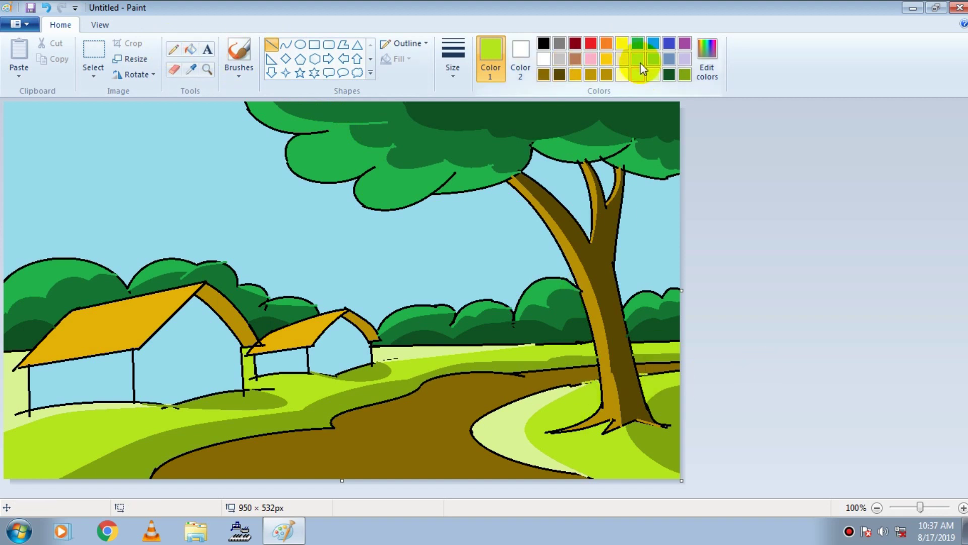
click(638, 43)
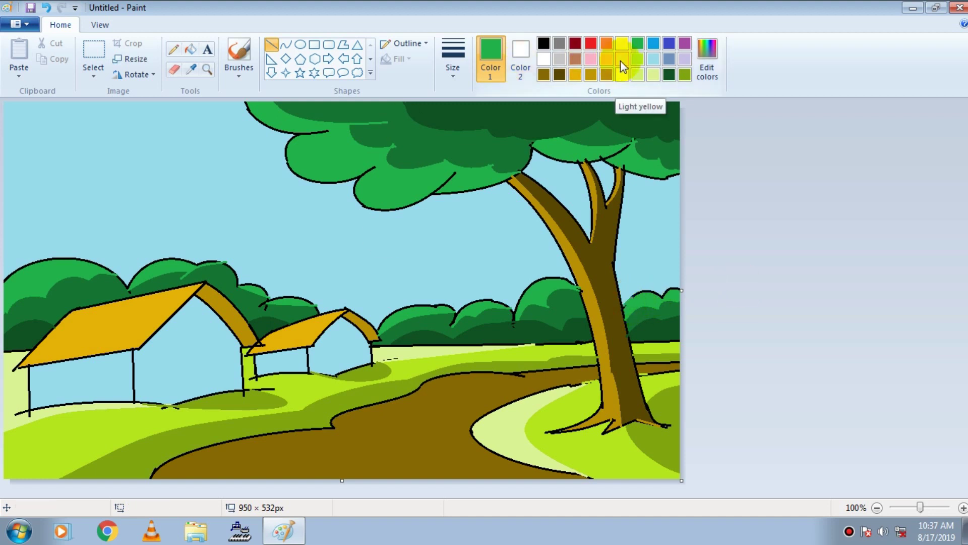
click(190, 49)
click(287, 293)
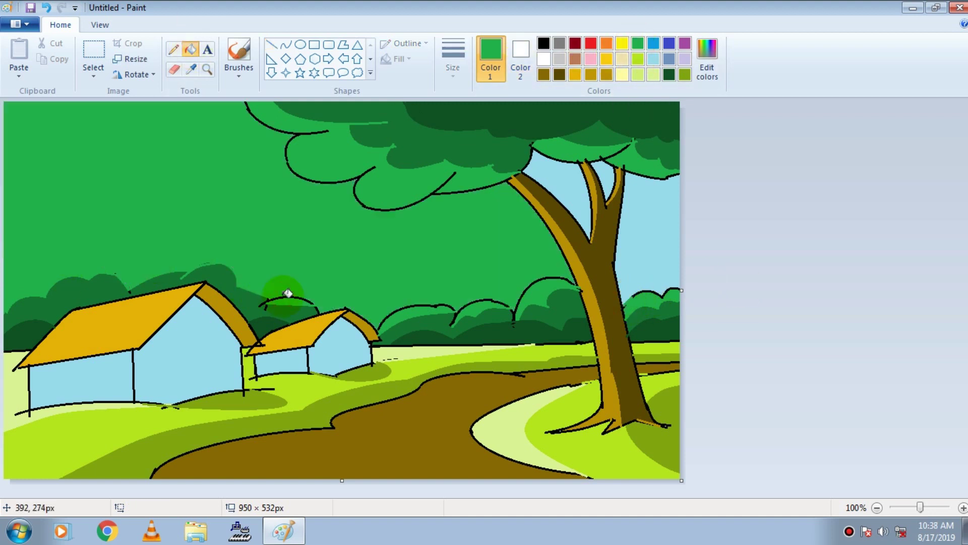
key(ctrl+z)
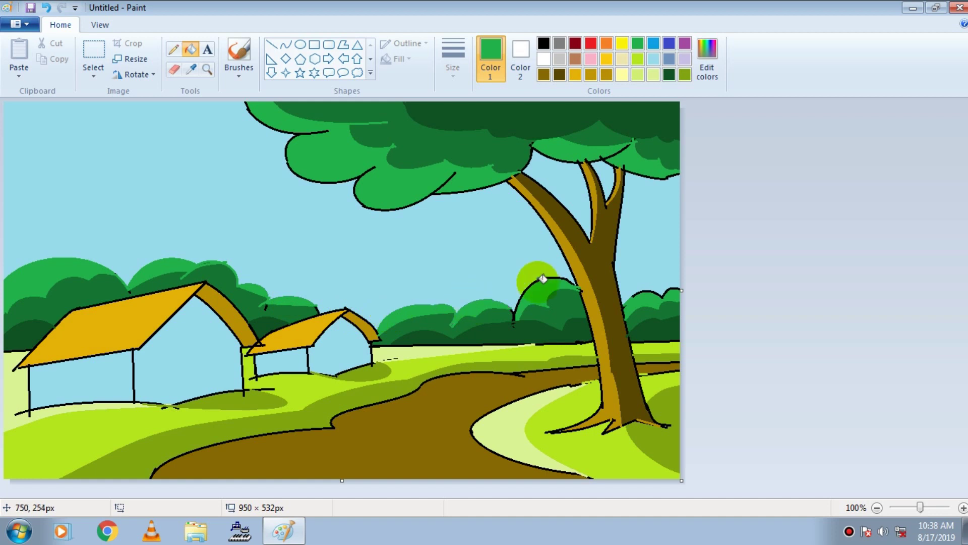
click(271, 128)
key(ctrl+z)
Bridge the gap between crown and trunk with a green line and recolour the outer crown outline green, undoing stray fills
click(269, 47)
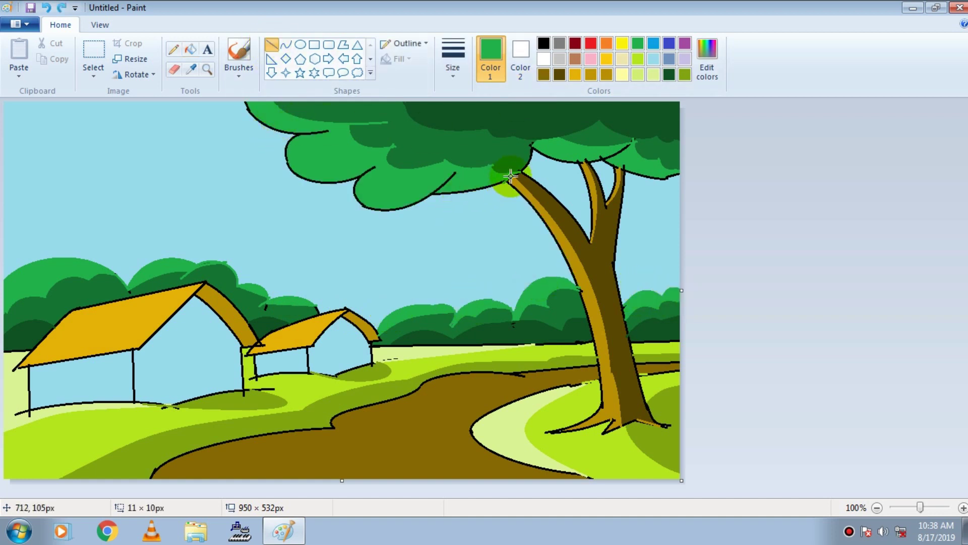
click(190, 49)
click(360, 204)
key(ctrl+z)
click(287, 129)
key(ctrl+z)
click(370, 165)
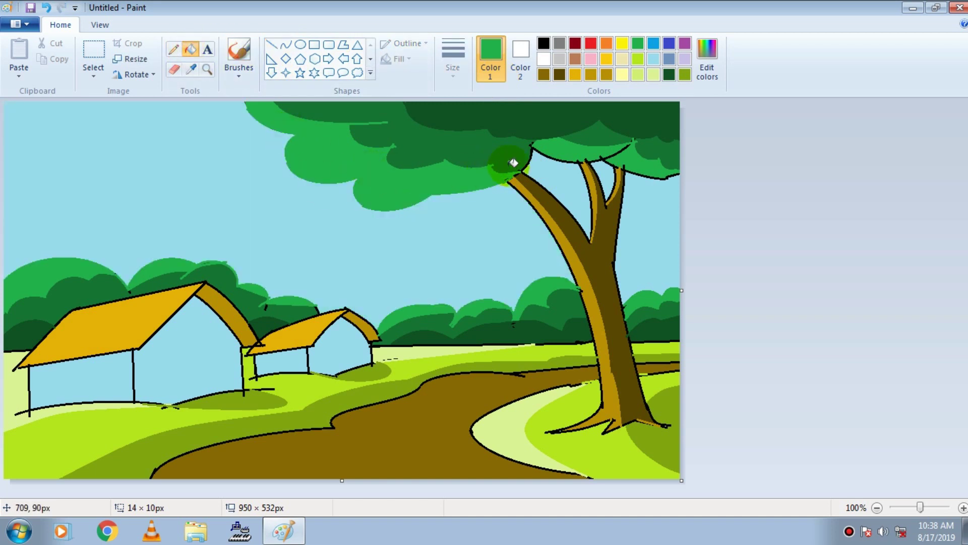
Close the gaps where the branches meet the crown with green lines and recolour the remaining crown outlines there green
click(537, 151)
key(ctrl+z)
click(275, 44)
mouse_move(522, 171)
mouse_down()
mouse_move(591, 162)
mouse_move(626, 169)
mouse_up()
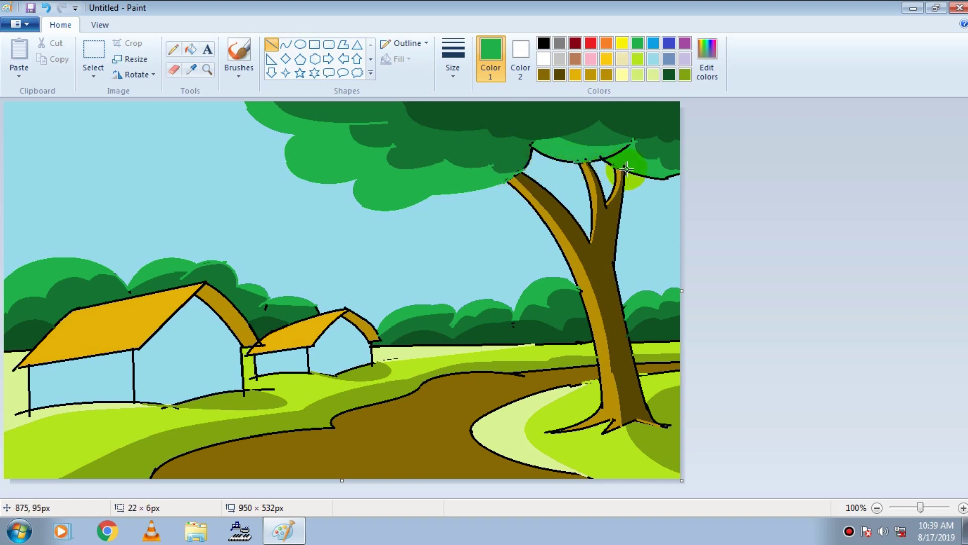
click(190, 49)
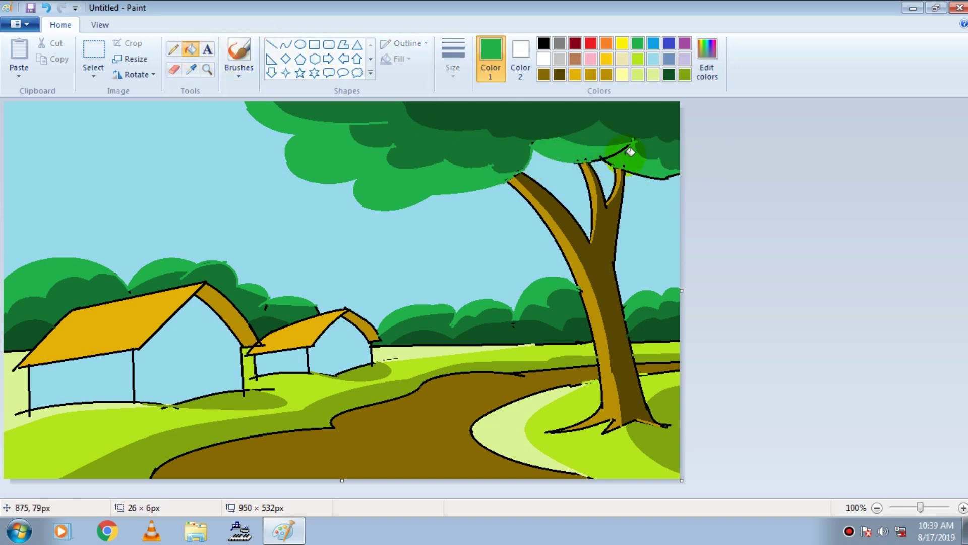
click(649, 172)
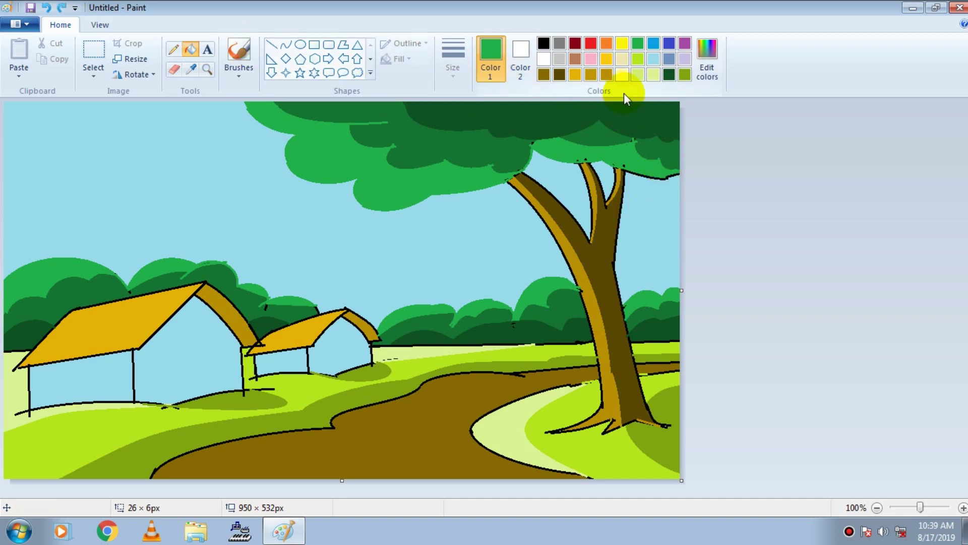
Recolour the light side's trunk outline gold, undo the stray fill, and draw dark gold curves along that edge
click(575, 74)
click(527, 202)
click(600, 366)
key(ctrl+z)
click(591, 74)
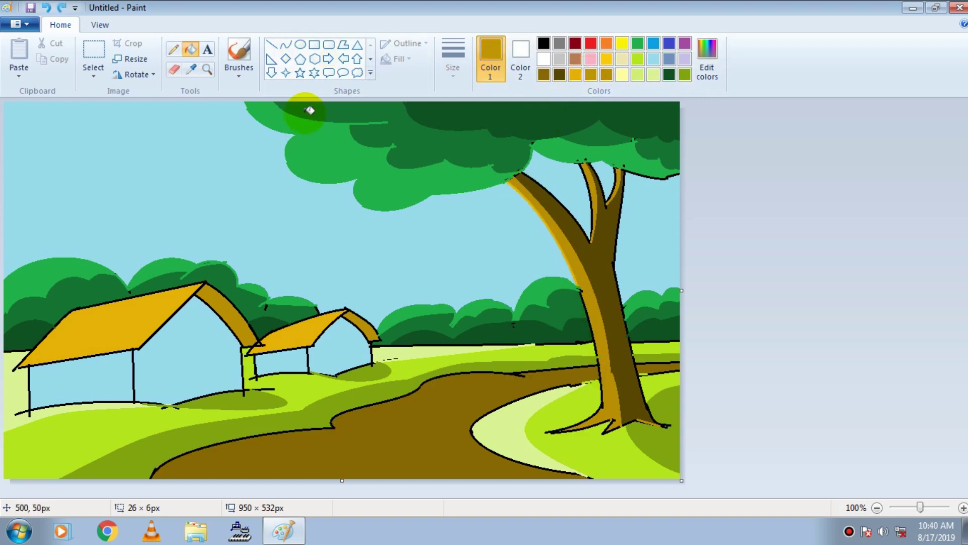
click(286, 45)
drag(507, 183, 676, 419)
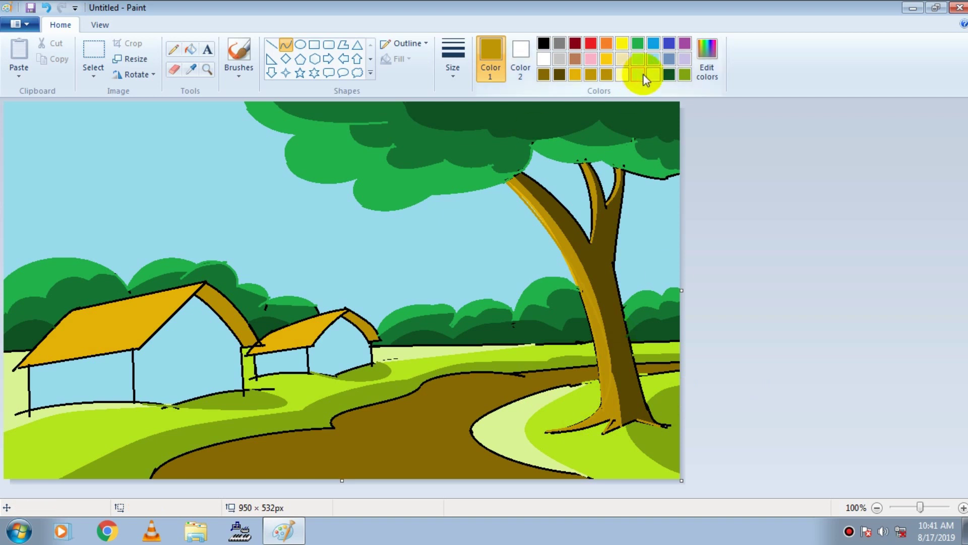
Cover the black outline of the pale grass edge at the path's inner bend with pale green curves
mouse_move(579, 382)
mouse_down()
mouse_move(580, 474)
mouse_move(488, 402)
mouse_up()
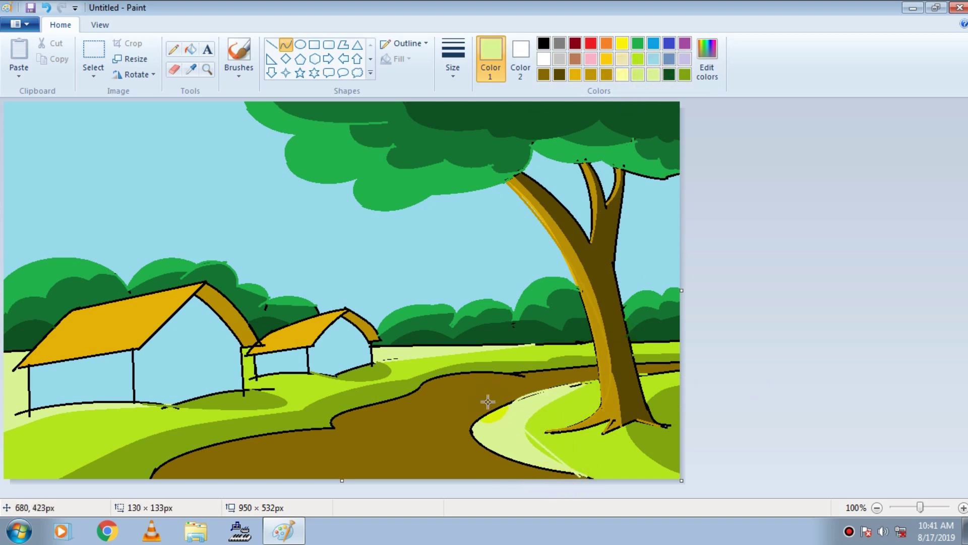
click(783, 406)
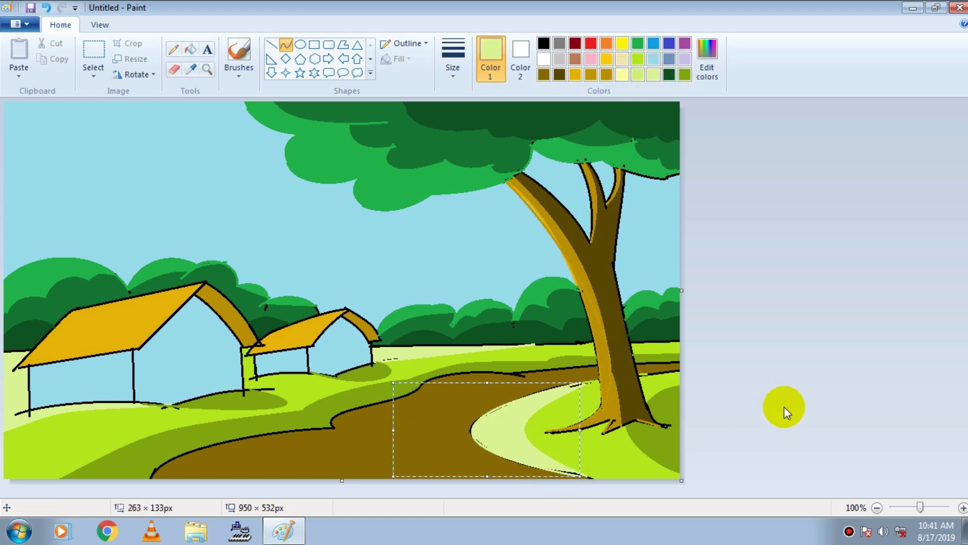
Try to cover the sloping far-end outline of the large house's roof with a gold curve
click(575, 74)
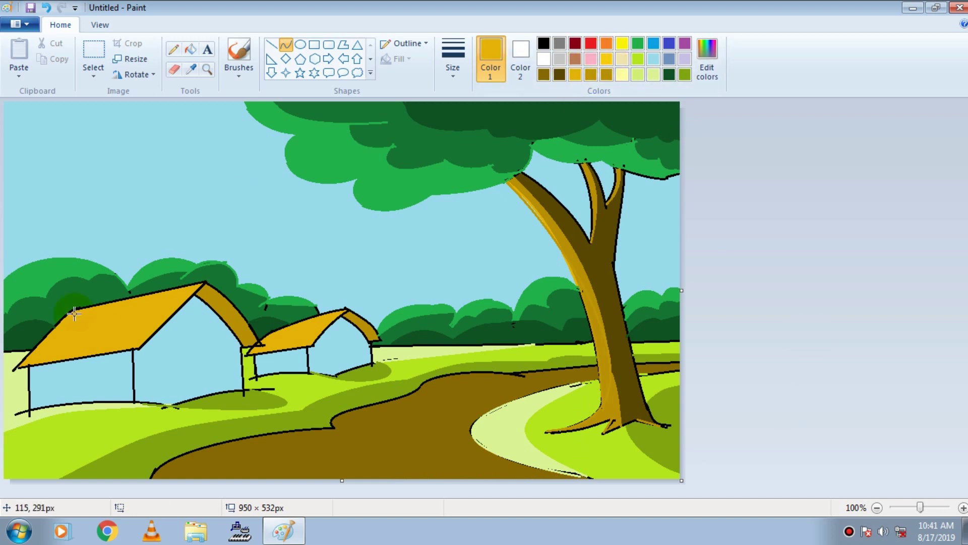
click(720, 270)
drag(69, 309, 11, 369)
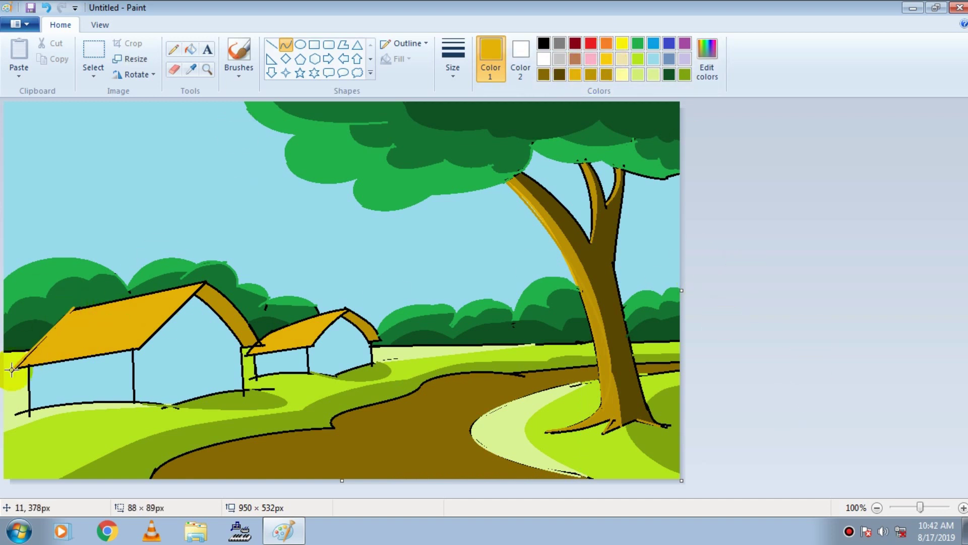
Draw light gold curves across both houses' roofs and fill the far-end halves of the roofs light gold
click(606, 59)
click(285, 46)
drag(21, 365, 59, 334)
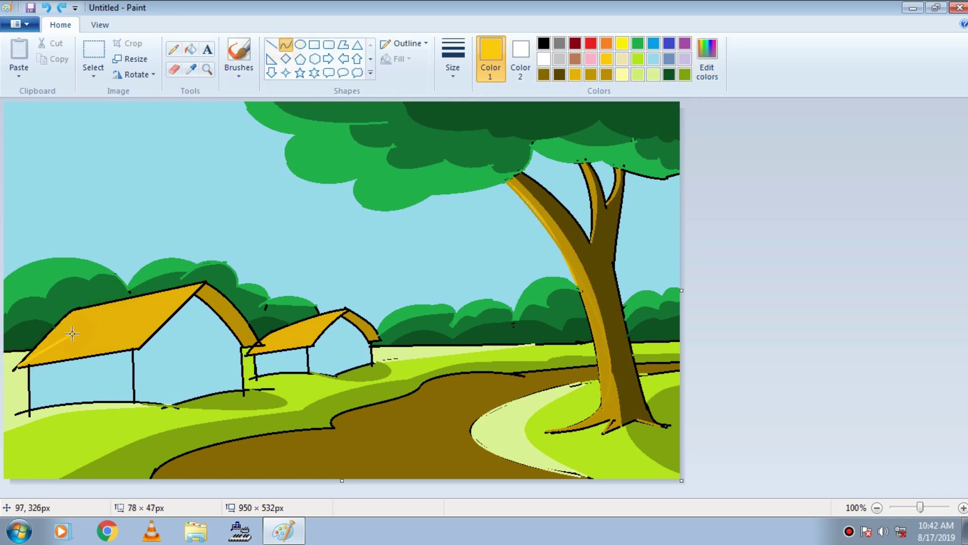
click(773, 323)
drag(261, 352, 319, 325)
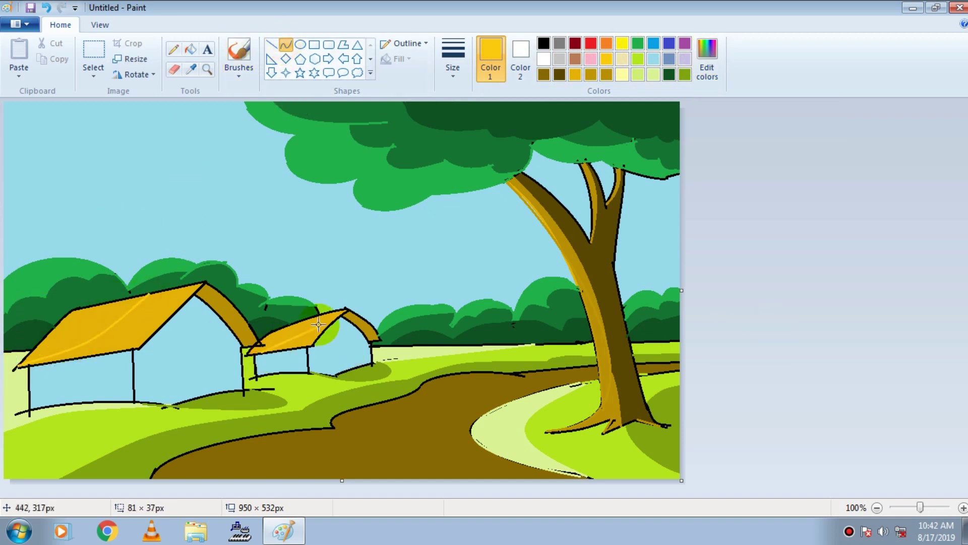
click(765, 301)
click(190, 49)
click(76, 331)
click(295, 335)
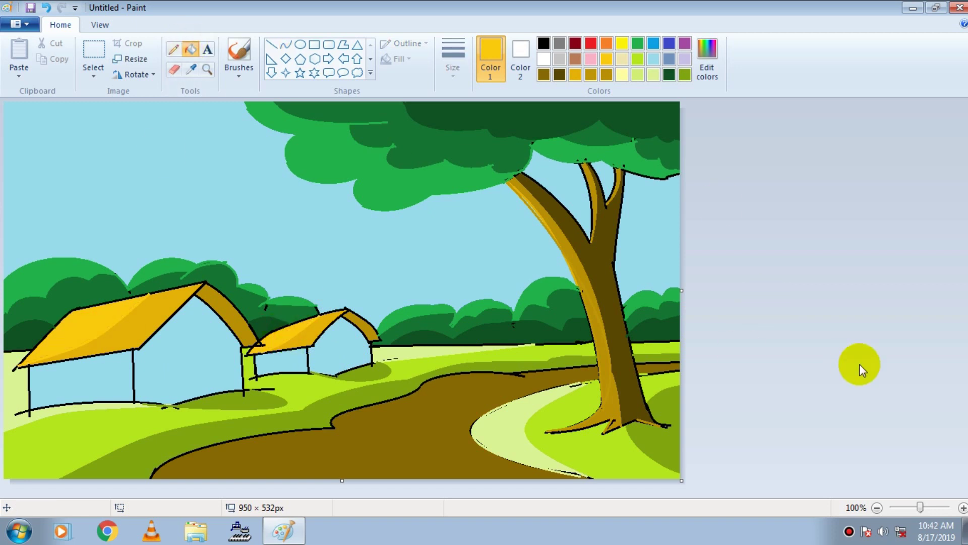
Draw lime curves just inside the lower edge of the tree crown, from its outer end to near the trunk
click(638, 58)
click(285, 45)
mouse_move(253, 104)
mouse_down()
mouse_move(317, 139)
mouse_move(306, 142)
mouse_move(369, 168)
mouse_up()
click(780, 168)
mouse_move(335, 161)
mouse_down()
mouse_move(322, 180)
mouse_move(427, 190)
mouse_up()
click(719, 190)
mouse_move(367, 182)
mouse_down()
mouse_move(368, 200)
mouse_move(480, 189)
mouse_up()
click(751, 210)
click(719, 203)
Continue the lime curves along the crown's lower edge above the branches, out to the picture's edge
drag(533, 143, 612, 156)
drag(558, 158, 571, 159)
click(801, 193)
drag(611, 156, 679, 175)
drag(633, 163, 630, 166)
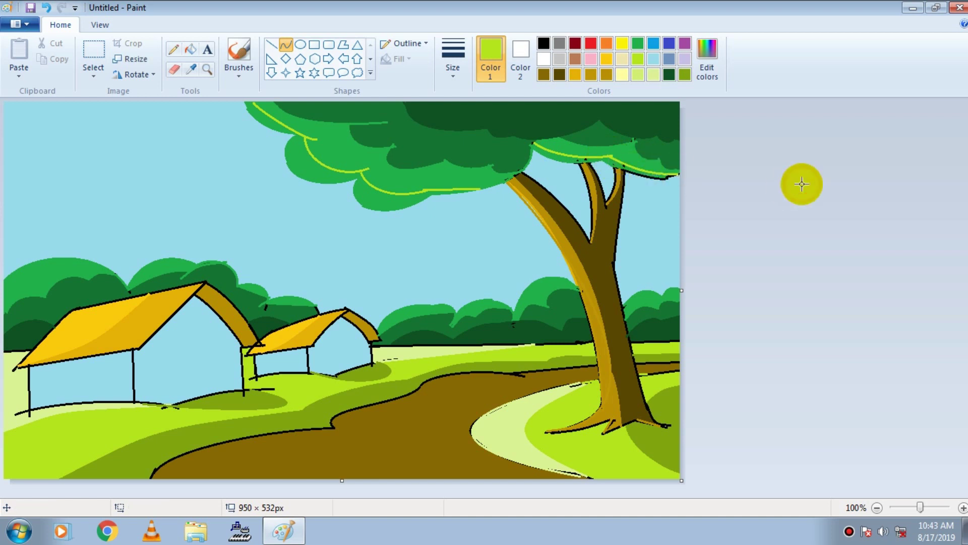
Close the gap near the trunk with a lime line, fill the outer crown edge lime, and undo the fill above the branches
click(190, 49)
click(271, 45)
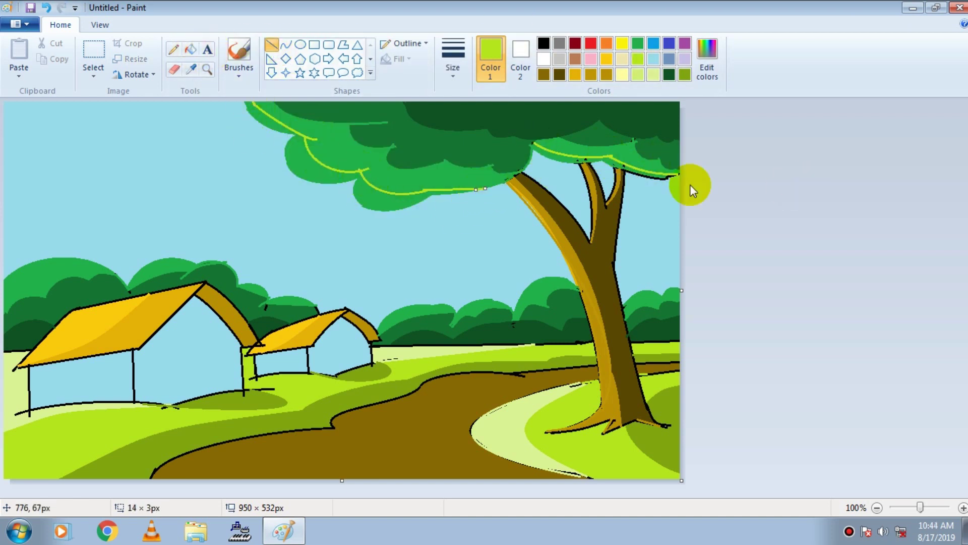
click(191, 49)
click(306, 136)
click(559, 150)
key(ctrl+z)
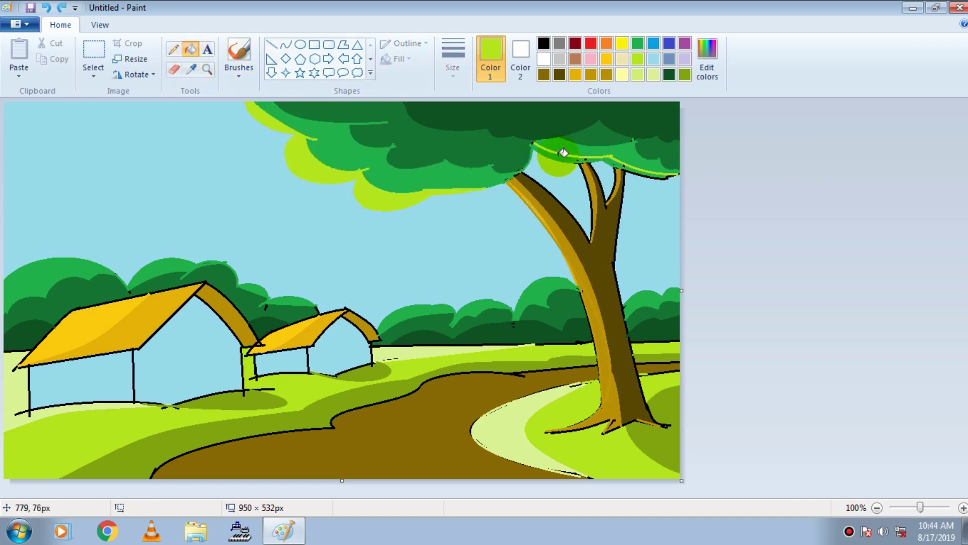
Close the gap where the crown parts meet with a lime curve and fill the crown edge above the branches lime
click(500, 65)
click(286, 44)
drag(516, 141, 525, 150)
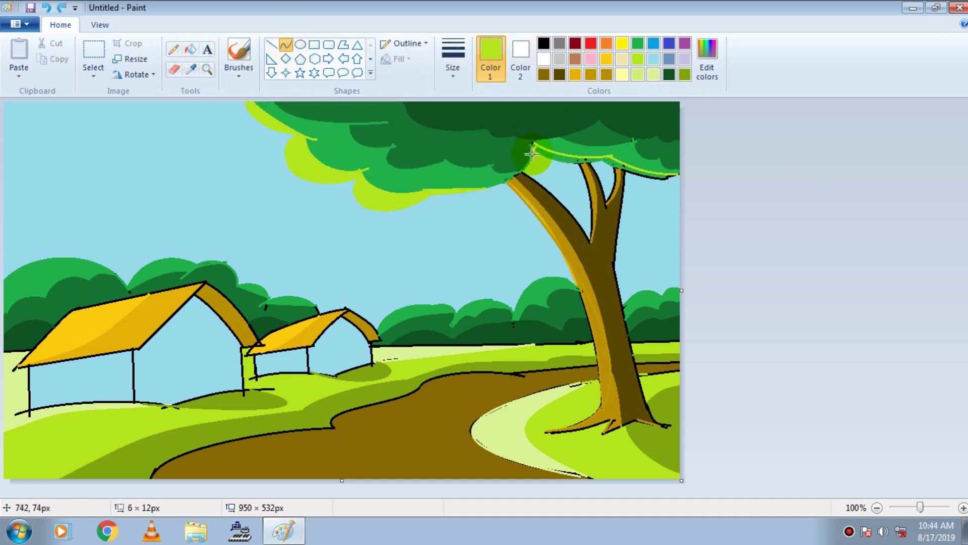
click(190, 49)
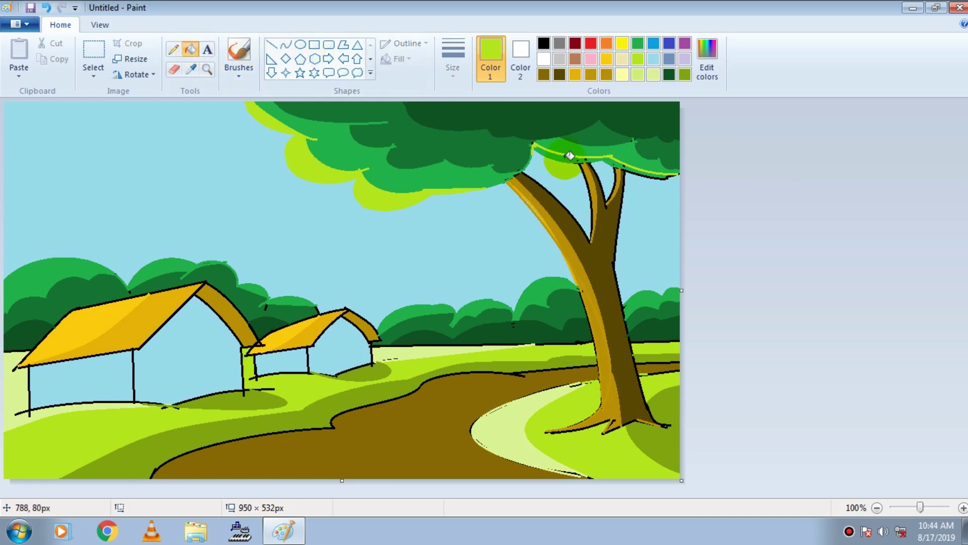
click(566, 151)
Fill the side walls of both houses white and their front walls light grey
click(543, 58)
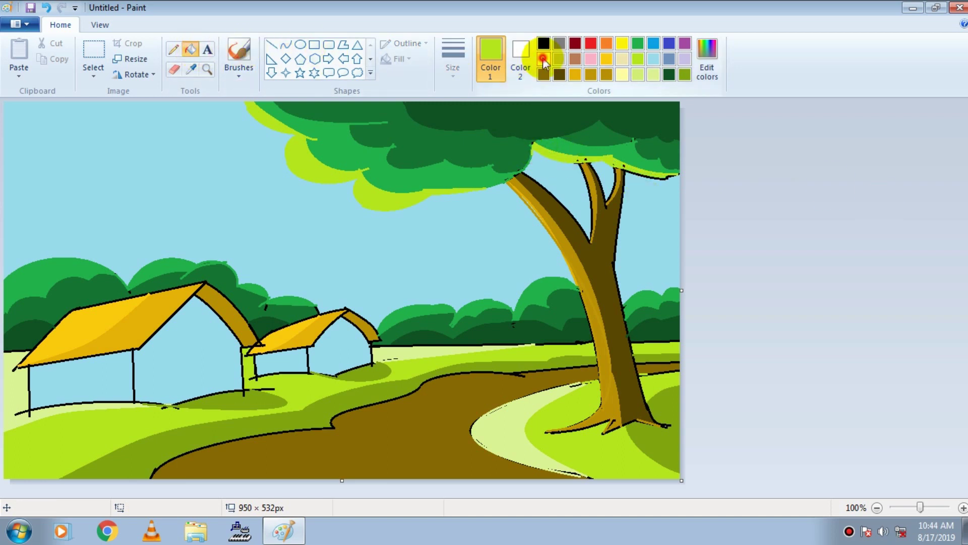
click(126, 371)
click(280, 361)
click(559, 58)
click(194, 351)
click(345, 344)
Draw slanted light grey lines across both side walls and fill the areas beneath the roofs light grey as shadows
click(272, 44)
drag(43, 363, 133, 386)
drag(246, 352, 309, 363)
click(190, 49)
click(95, 366)
click(306, 359)
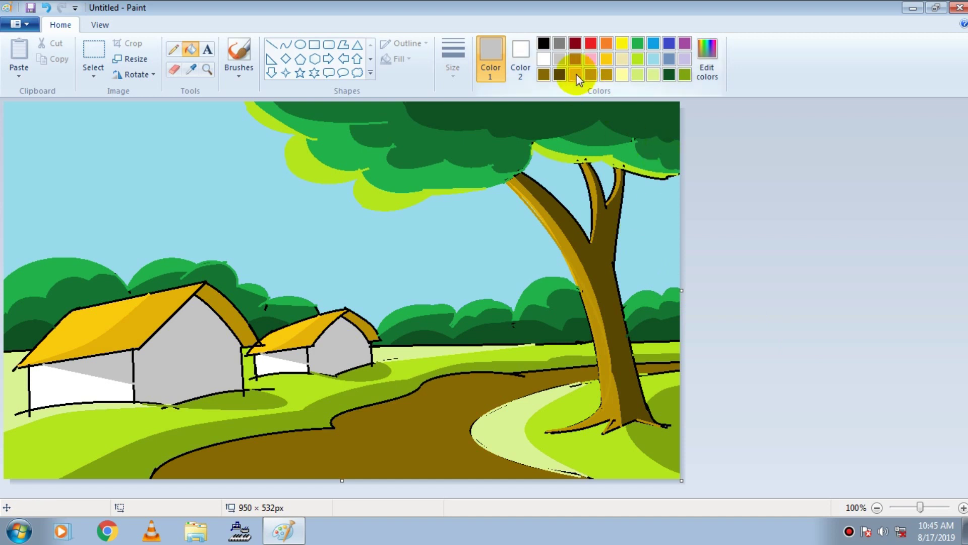
Mix a custom golden brown colour for the path highlights
click(708, 62)
click(633, 205)
click(633, 152)
click(708, 62)
click(635, 234)
click(635, 243)
click(353, 358)
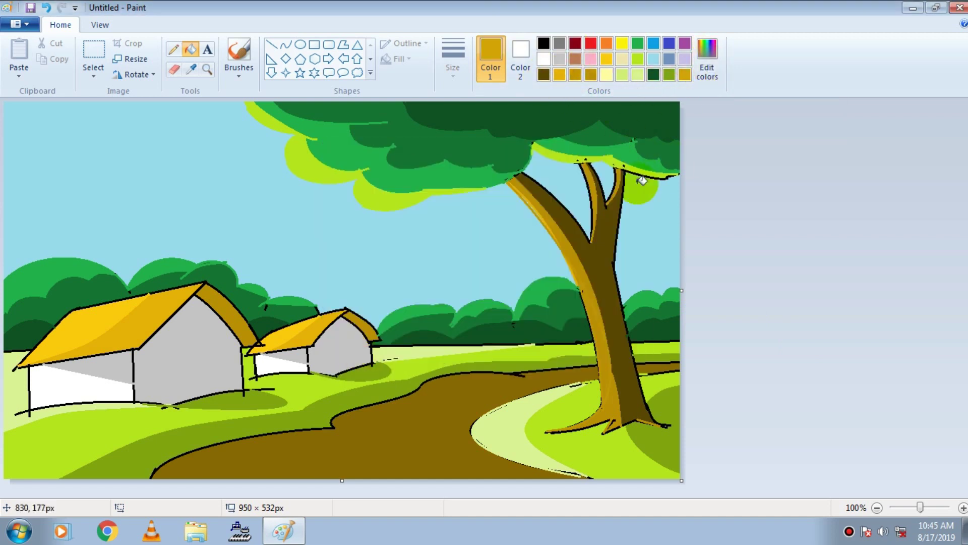
Outline a highlight strip along the path's inner bend with golden brown lines and fill it golden brown
click(286, 45)
drag(476, 395, 431, 402)
drag(363, 428, 359, 432)
click(272, 45)
drag(453, 469, 478, 485)
click(191, 49)
click(463, 439)
Outline a tapering highlight patch in the lower middle of the path with golden brown curves and fill it
click(286, 45)
drag(289, 462, 285, 475)
mouse_move(285, 475)
mouse_down()
mouse_move(342, 442)
mouse_move(328, 466)
mouse_move(337, 484)
mouse_move(284, 482)
mouse_up()
click(846, 364)
click(873, 402)
click(272, 45)
click(190, 49)
click(338, 457)
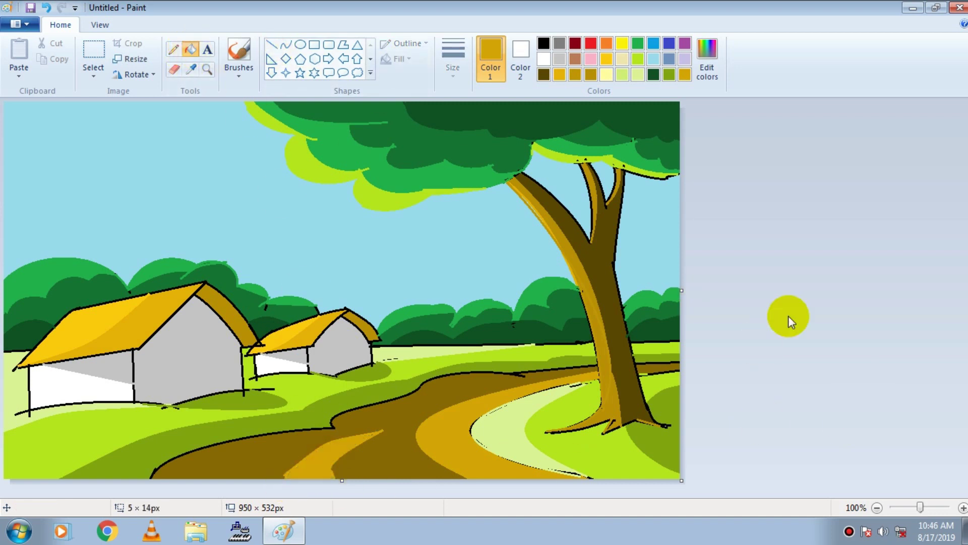
Mix a custom dark brown colour for the path shadow
click(572, 75)
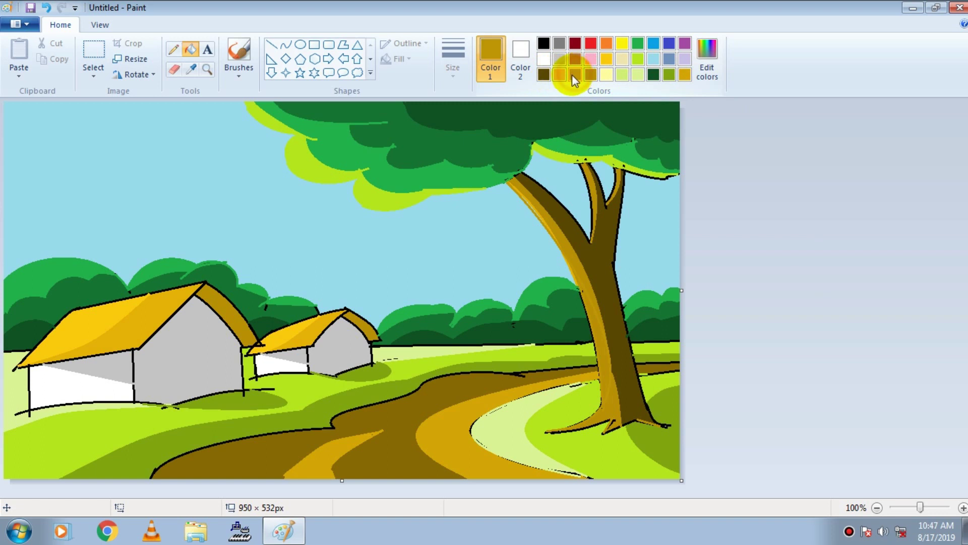
click(706, 63)
click(630, 269)
click(355, 359)
Draw dark brown curves along the path's outer edge, join them with a line, and fill the enclosed strip dark brown
click(286, 45)
click(286, 47)
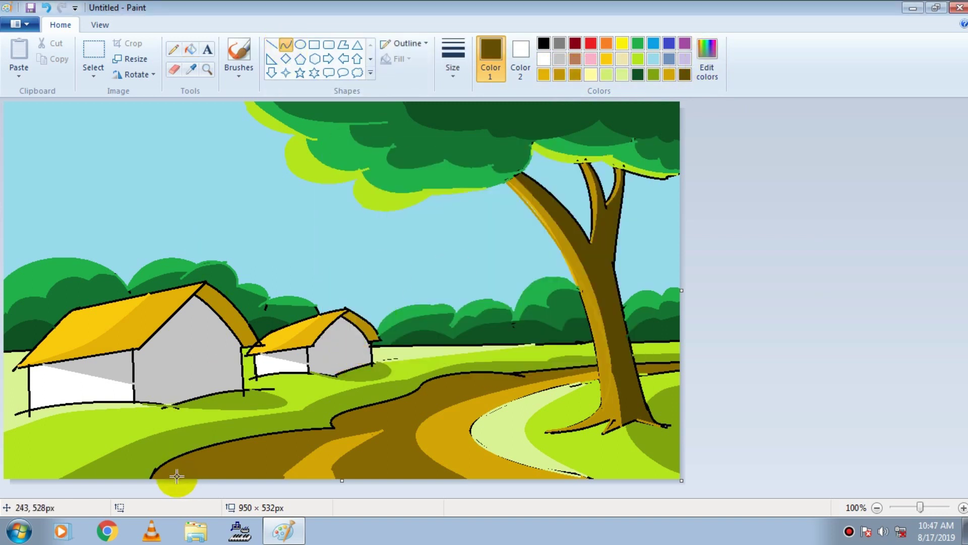
drag(195, 456, 182, 475)
click(759, 332)
drag(343, 425, 406, 403)
click(854, 343)
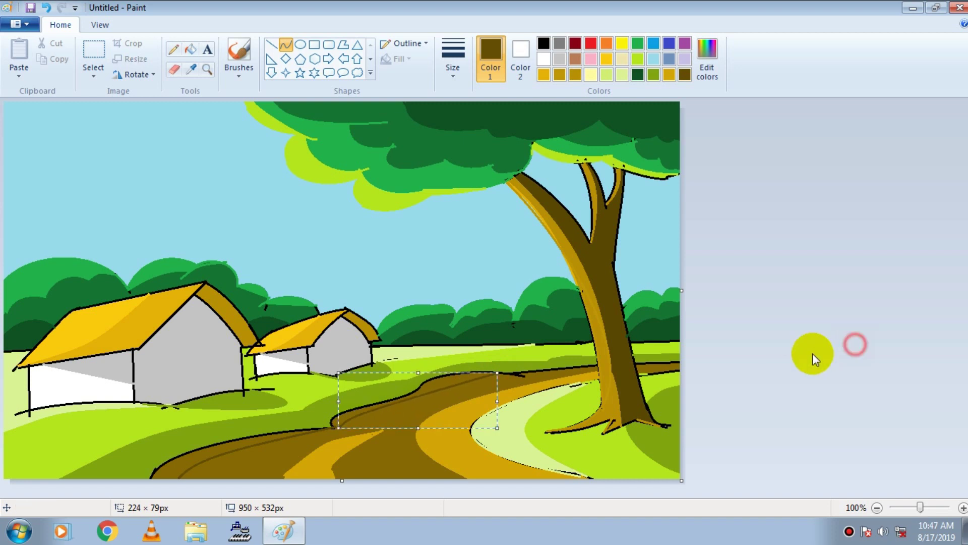
click(271, 44)
drag(316, 433, 329, 429)
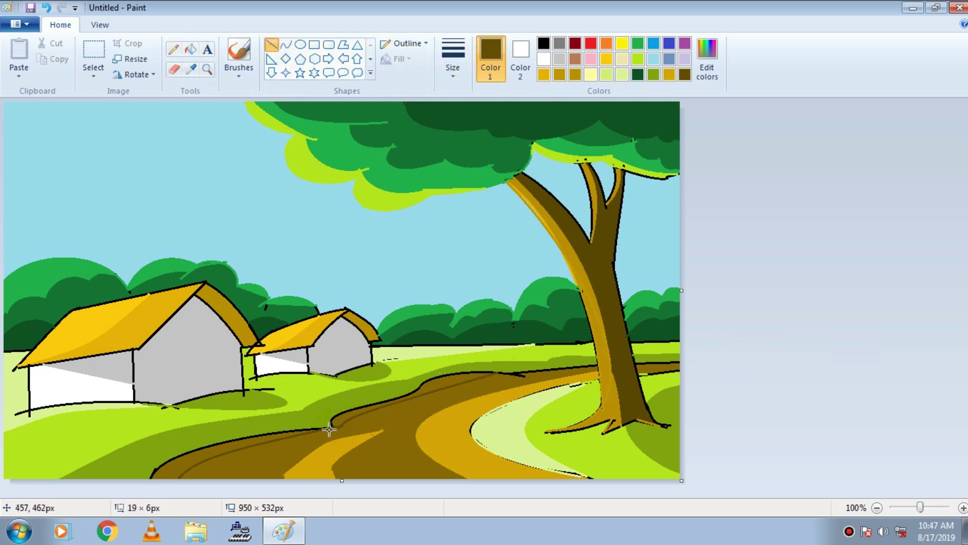
click(191, 49)
click(917, 313)
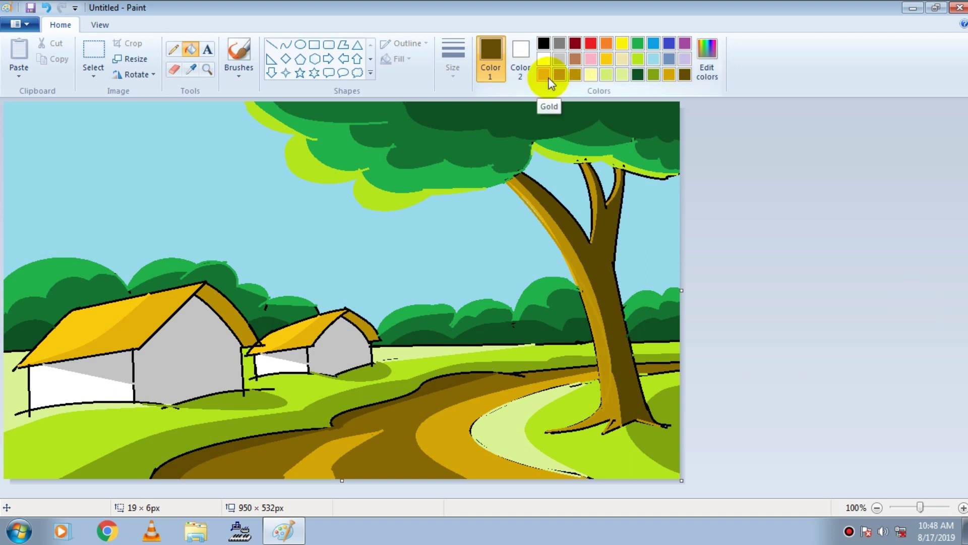
Undo the dark brown door line and draw black door outlines on the front walls of both houses
click(314, 44)
click(272, 41)
drag(177, 351, 177, 402)
key(ctrl+z)
click(542, 41)
mouse_move(181, 351)
mouse_down()
mouse_move(180, 405)
mouse_move(202, 349)
mouse_move(202, 396)
mouse_move(180, 354)
mouse_move(202, 349)
mouse_up()
mouse_move(337, 348)
mouse_down()
mouse_move(339, 376)
mouse_move(349, 344)
mouse_move(348, 367)
mouse_up()
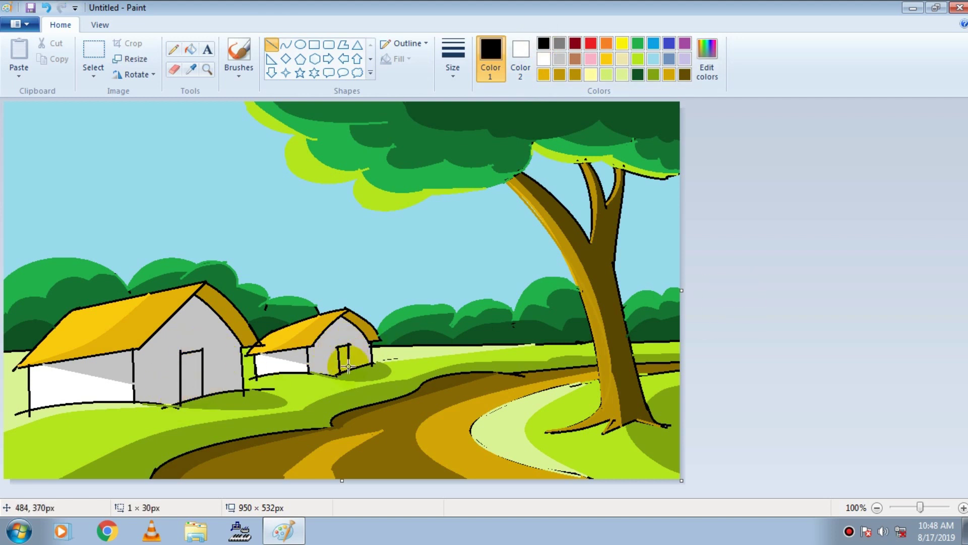
Fill both doors black, undoing the small door's stray fill and closing its outline before refilling
click(190, 49)
click(192, 370)
click(344, 355)
key(ctrl+z)
click(271, 45)
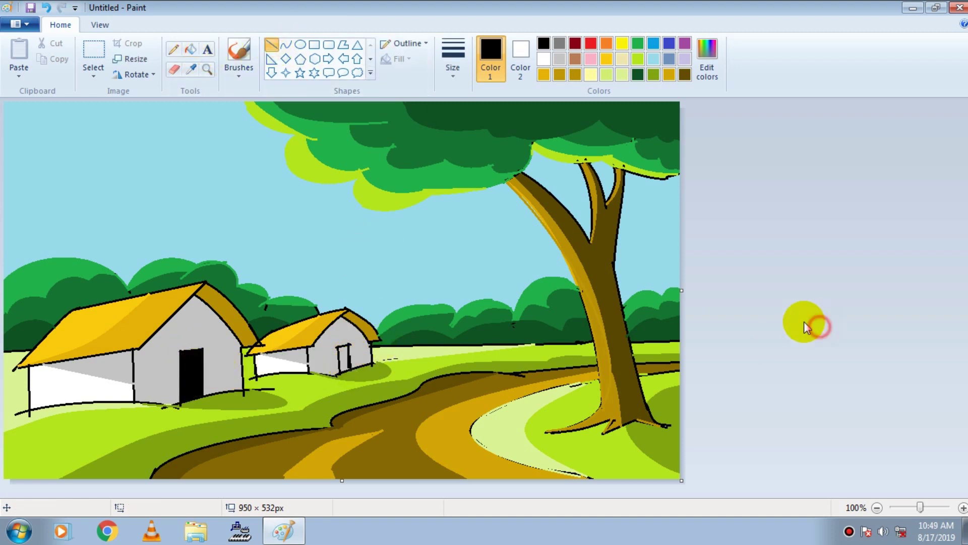
click(191, 49)
click(345, 356)
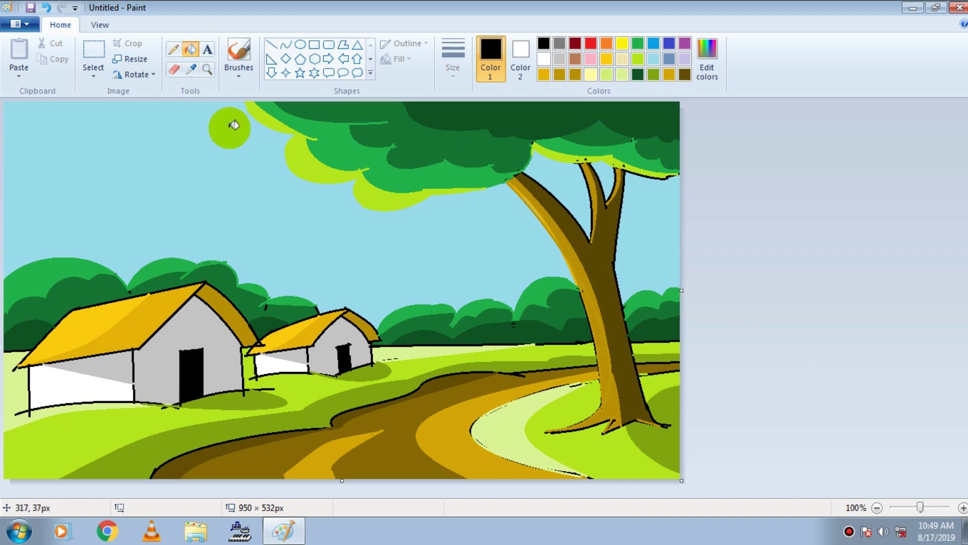
Cover the black outer corner outlines of both houses' side walls with white lines
click(544, 59)
click(270, 45)
drag(28, 371, 29, 413)
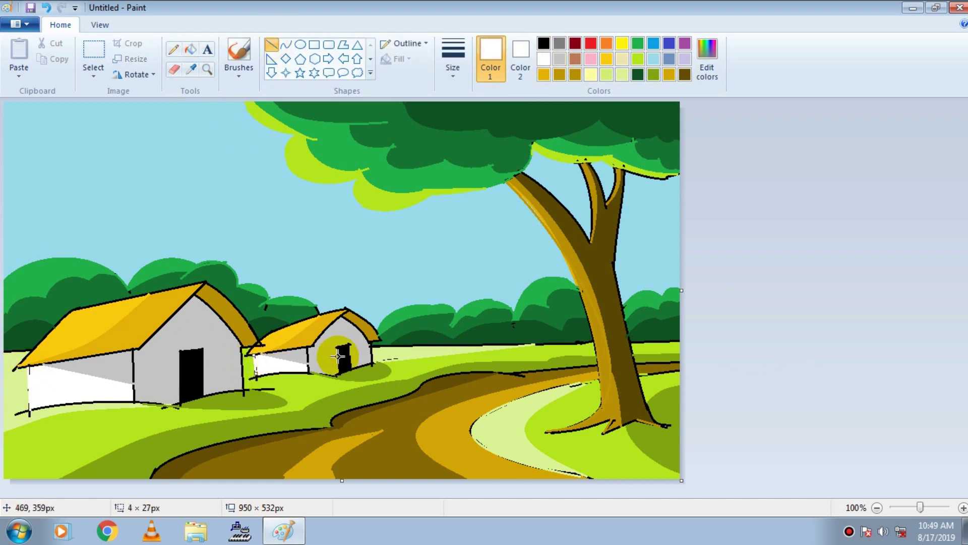
Try to cover the black corner outlines of the houses' front walls with dark grey lines
click(560, 43)
drag(133, 352, 132, 360)
drag(240, 344, 243, 354)
drag(307, 348, 307, 352)
Try to recolour the large house's outline gold with a fill and undo it
click(543, 74)
click(191, 49)
click(132, 348)
key(ctrl+z)
Sample the light gold roof colour and cover the outlines around the light roof sections with light gold curves
click(191, 69)
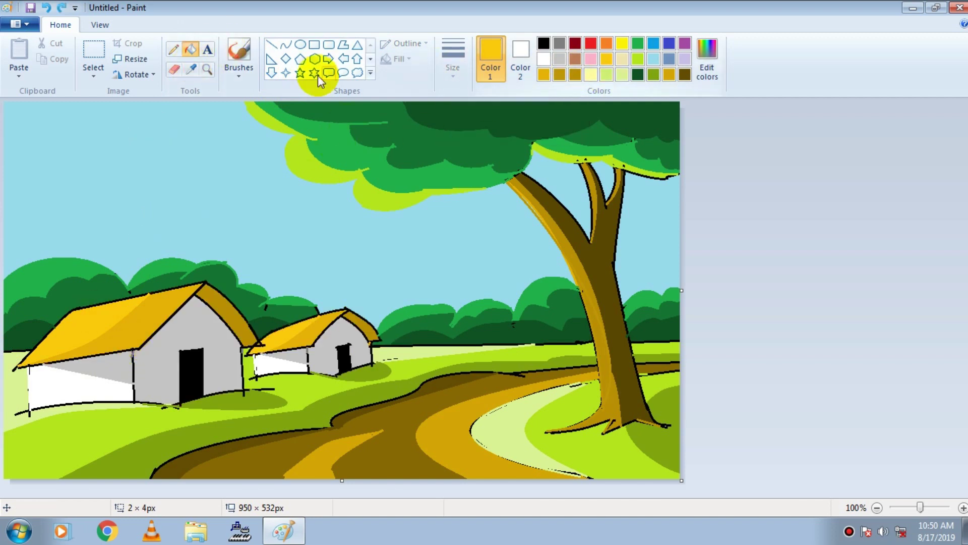
click(285, 44)
drag(145, 296, 150, 294)
click(745, 260)
drag(73, 308, 54, 328)
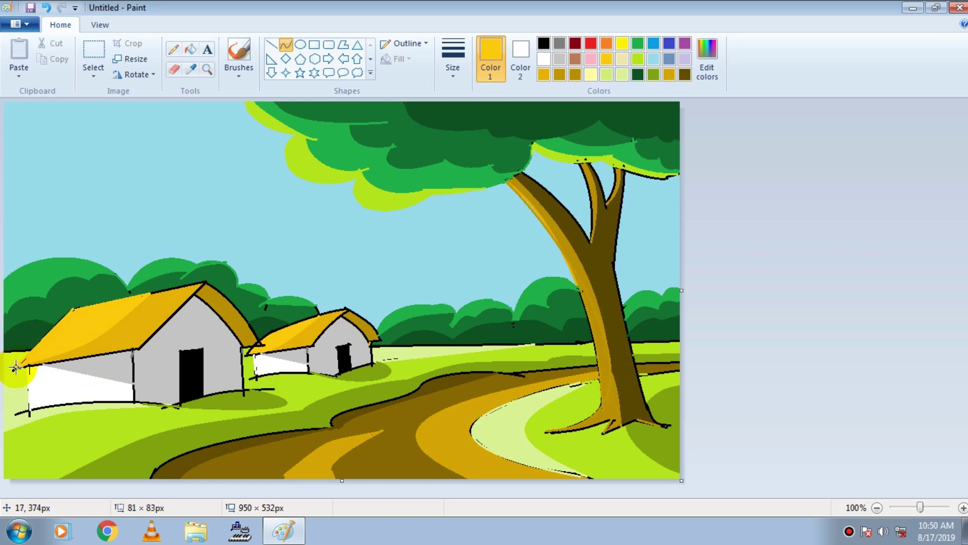
click(883, 248)
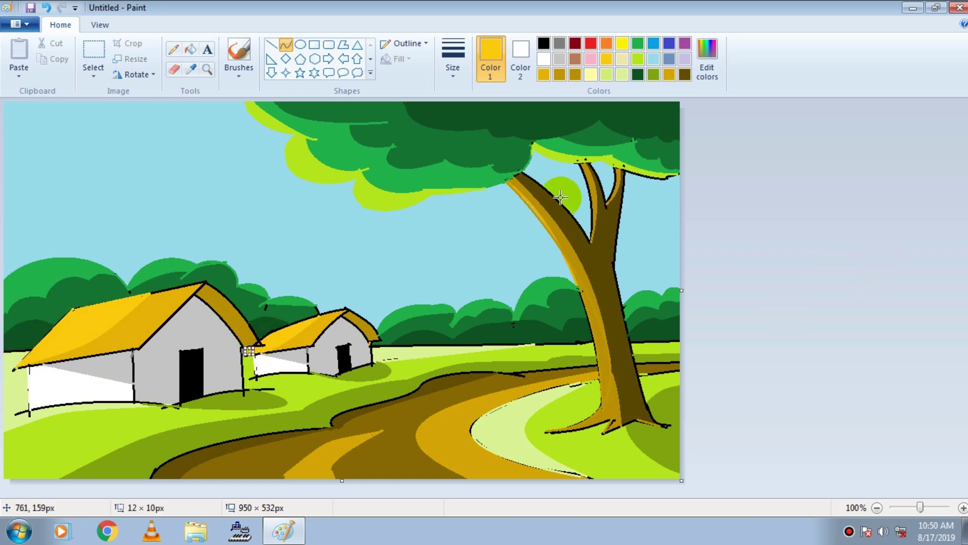
Cover the ridge outline above the darker section of the large house's roof with a gold line
click(271, 44)
drag(152, 293, 180, 285)
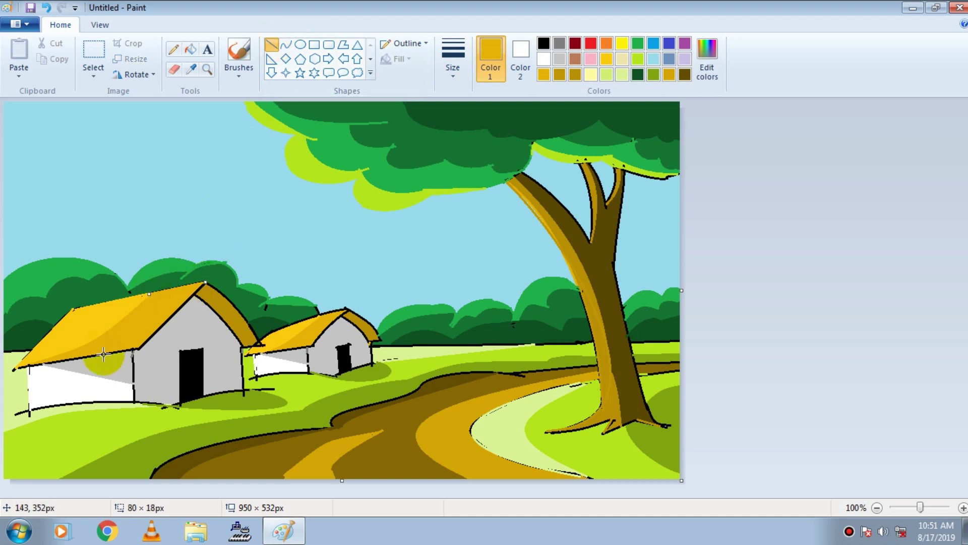
click(772, 202)
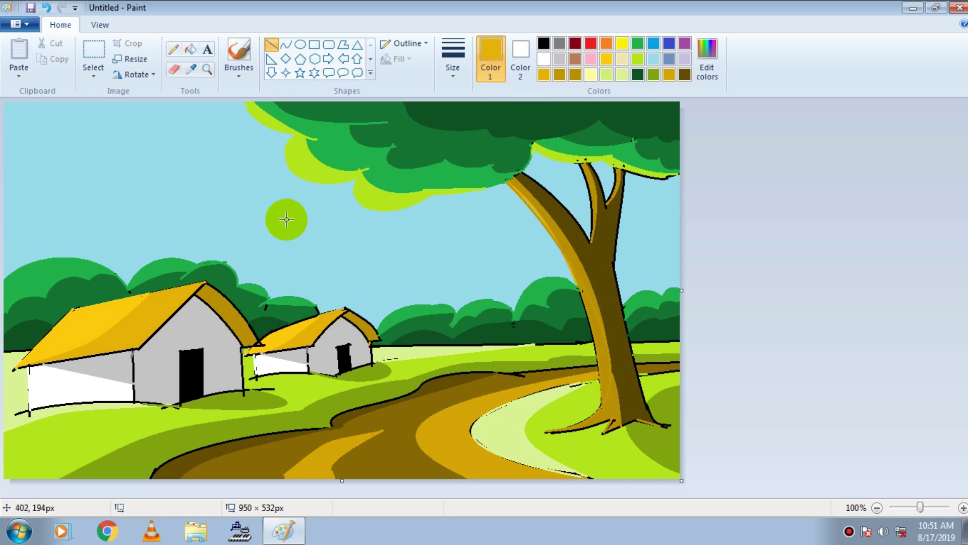
Cover the large house's front wall corner outlines with light grey lines, adjusting the line width and redrawing the outer one
click(559, 59)
drag(133, 351, 135, 402)
click(453, 63)
click(452, 154)
drag(243, 348, 244, 389)
click(792, 297)
key(ctrl+z)
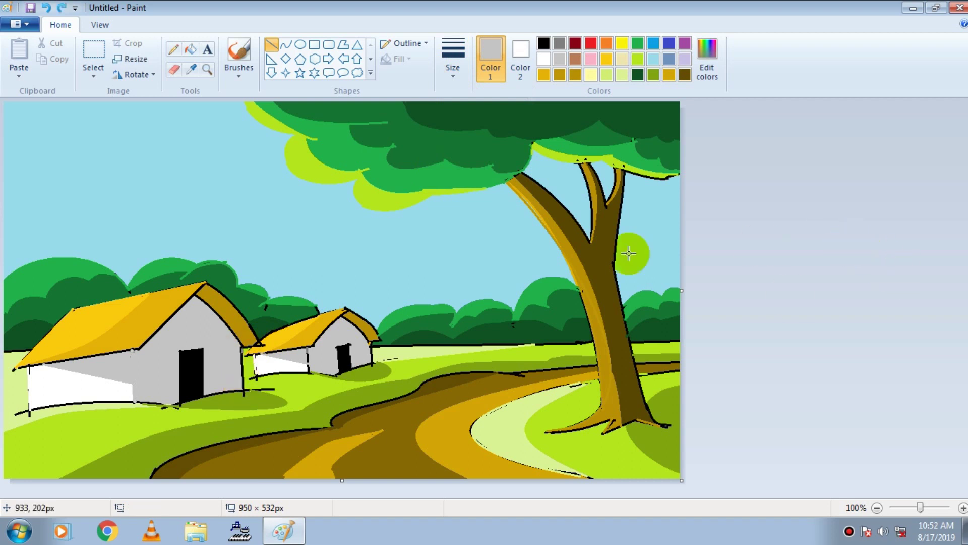
drag(242, 347, 244, 388)
click(813, 291)
Cover the small house's front wall corner outlines with light grey lines
drag(307, 349, 308, 373)
click(830, 291)
drag(372, 341, 373, 361)
click(846, 272)
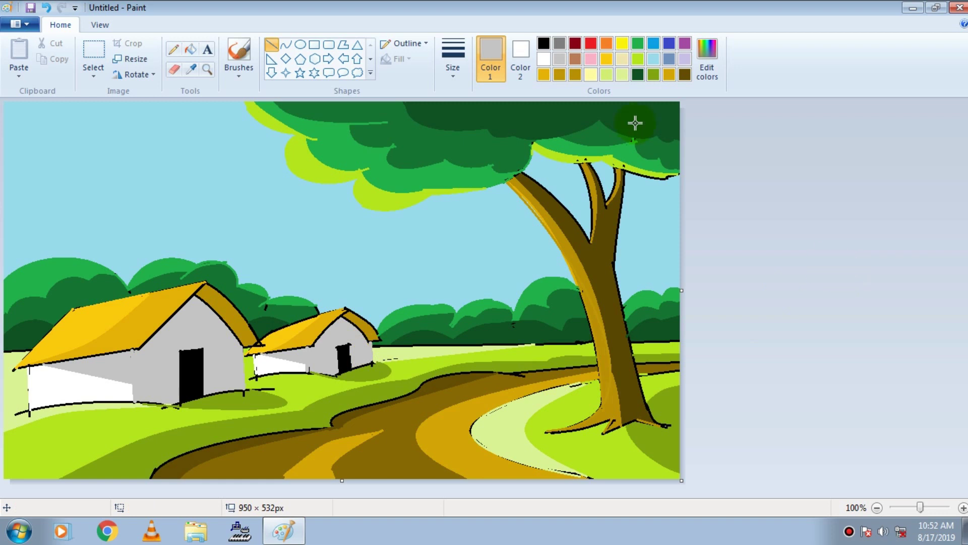
Draw dark grey lines along the corners where the side and front walls of the houses meet
click(559, 43)
drag(132, 377, 132, 349)
click(416, 357)
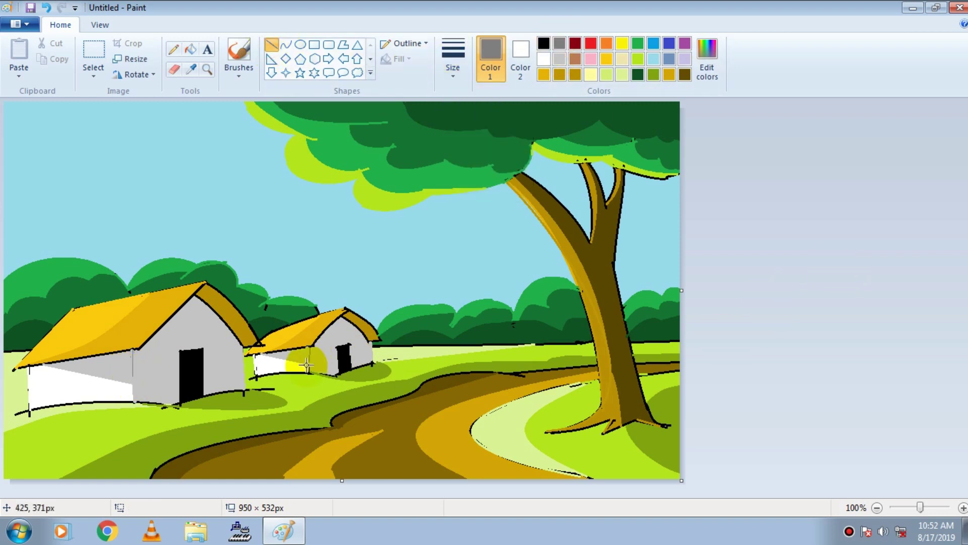
Change the line width and cover the outlines of the large house's front roof strip with dark gold lines
click(575, 74)
click(453, 60)
click(483, 124)
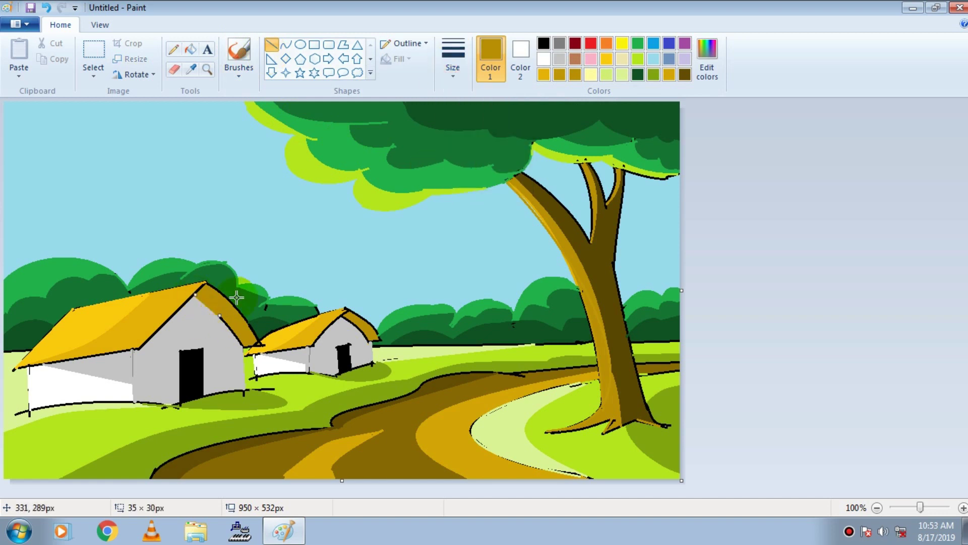
drag(222, 318, 241, 345)
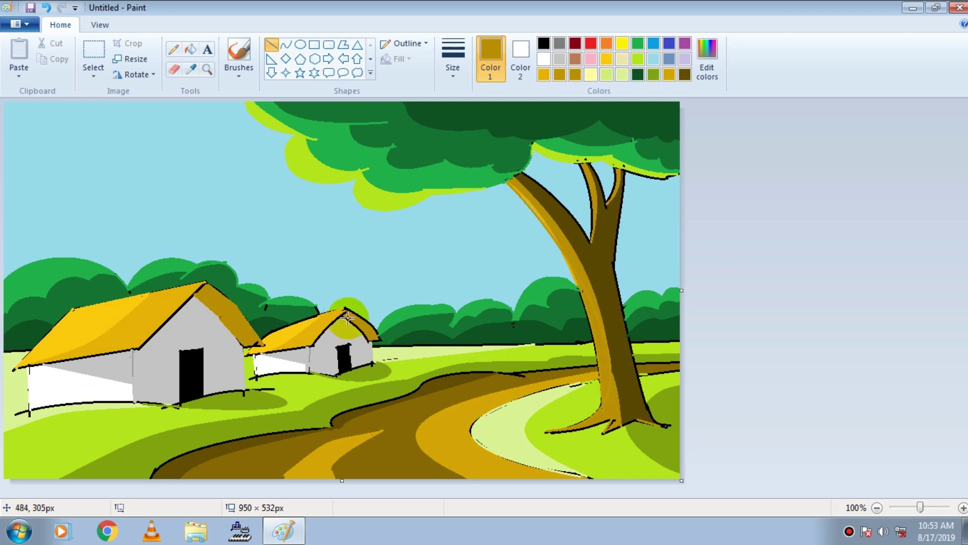
Cover the outlines at the large roof's lower tip and along the small house's front roof strip with dark gold curves
click(285, 44)
click(262, 343)
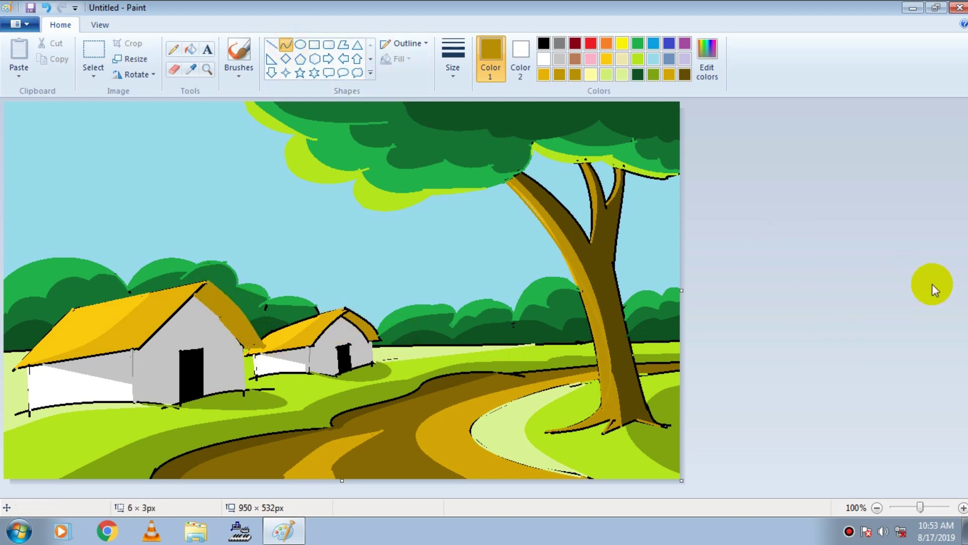
drag(344, 315, 368, 338)
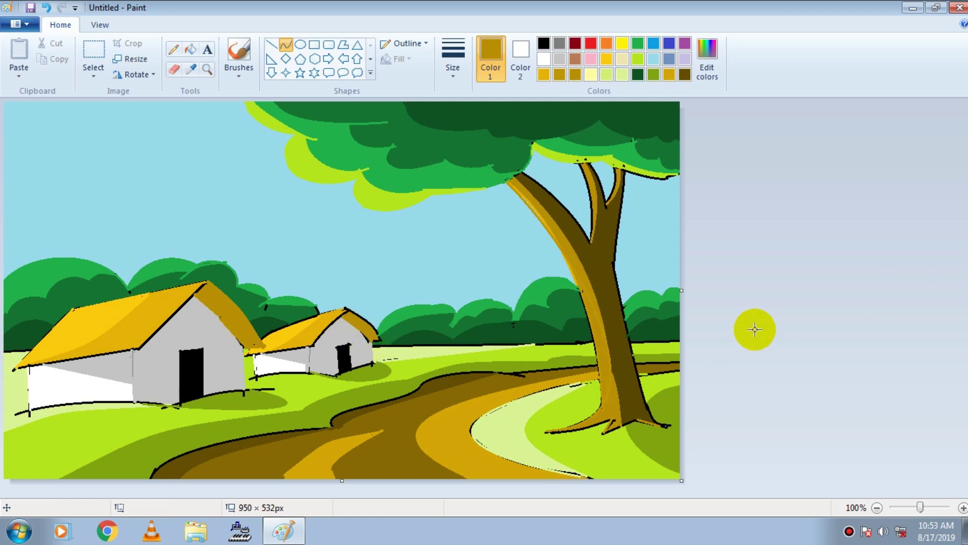
Cover the outer vertical outlines of the small and large houses' side walls with white lines
click(544, 59)
click(253, 355)
click(761, 323)
drag(257, 374, 256, 372)
click(269, 43)
drag(30, 369, 28, 401)
click(746, 319)
Sample the pale green of the grass and brush it over the outlines beside the small house and along the path's curved edge
click(191, 69)
click(9, 415)
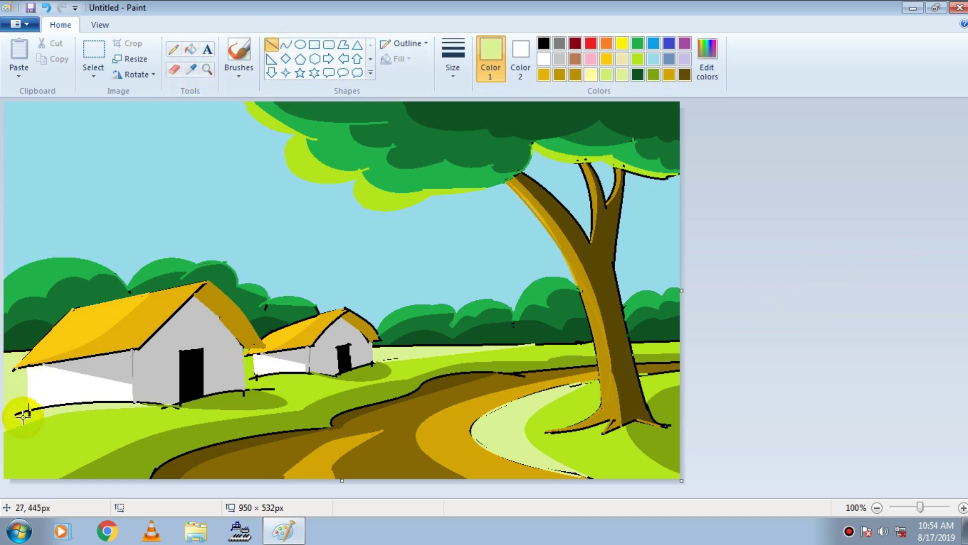
click(239, 68)
click(241, 94)
click(453, 60)
click(462, 187)
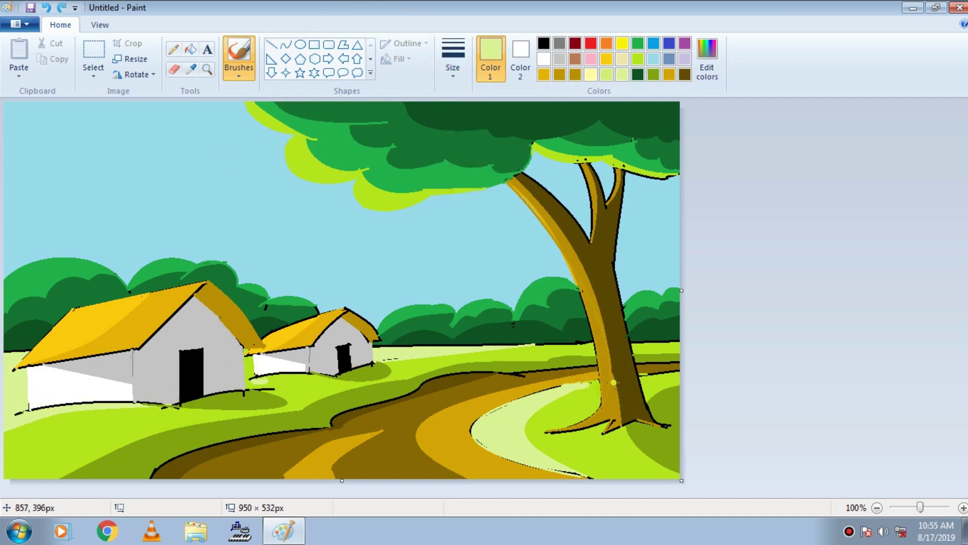
click(525, 395)
Frame the whole picture with a thick white rectangle along the canvas edges
click(314, 44)
click(544, 59)
click(453, 60)
click(473, 176)
drag(5, 104, 680, 476)
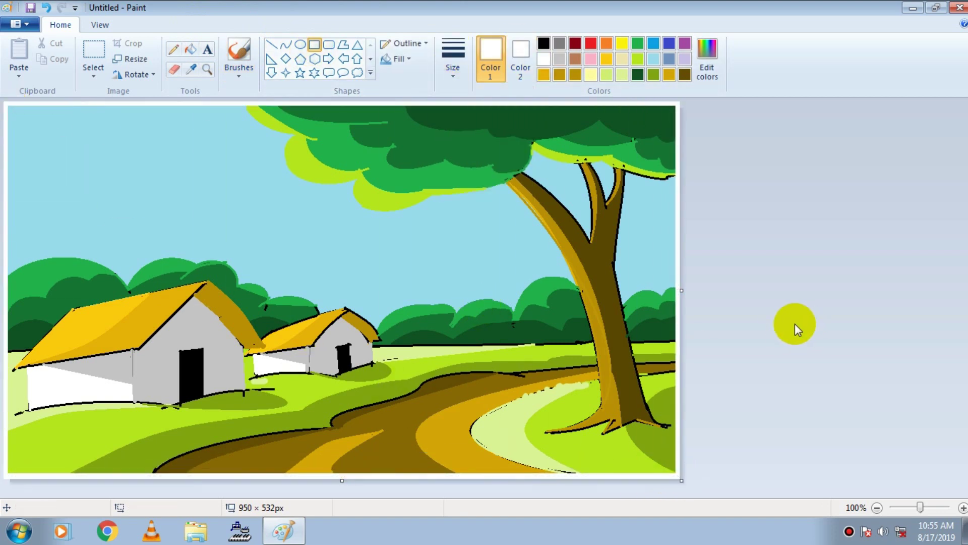
Sign the picture with the artist's name in black text on the grass below the tree trunk
click(207, 49)
click(543, 43)
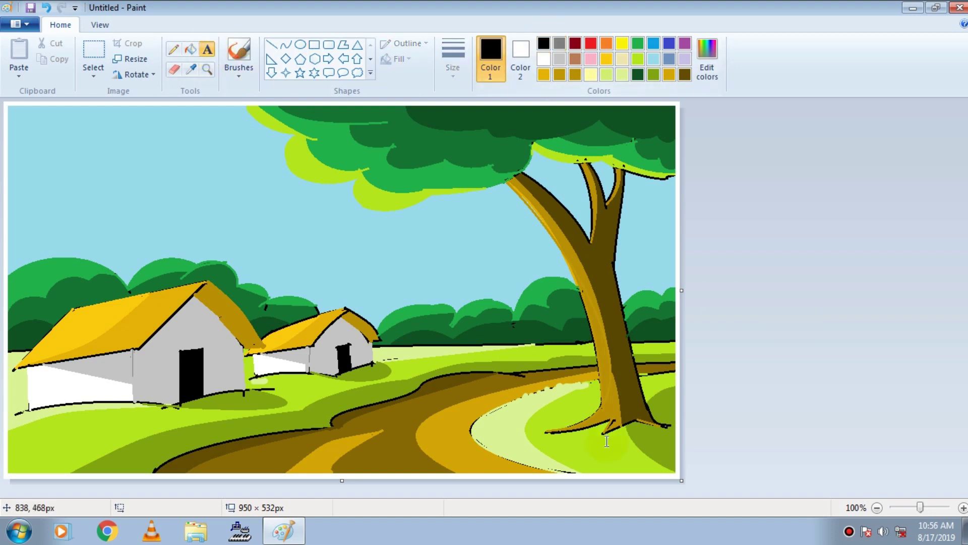
click(565, 452)
text(Bipu)
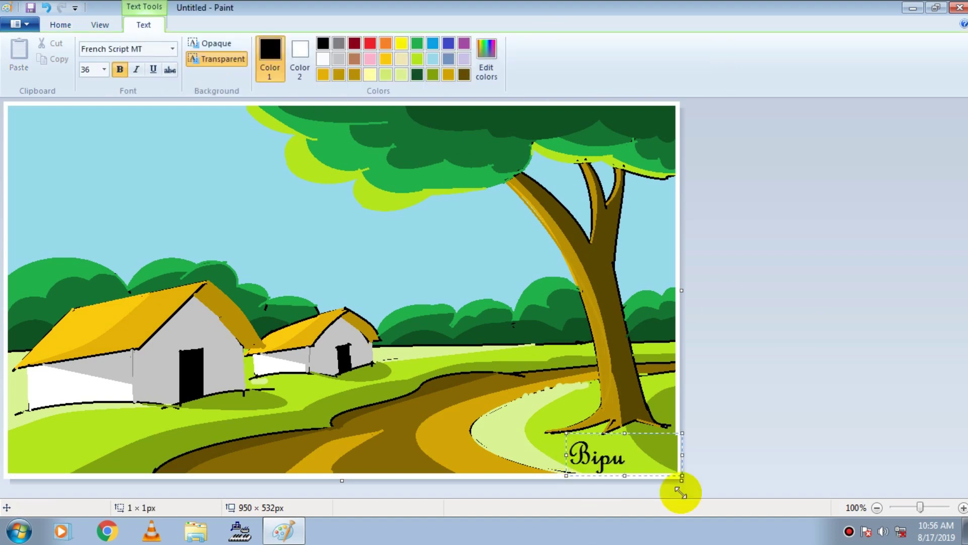
drag(566, 454, 623, 457)
click(744, 397)
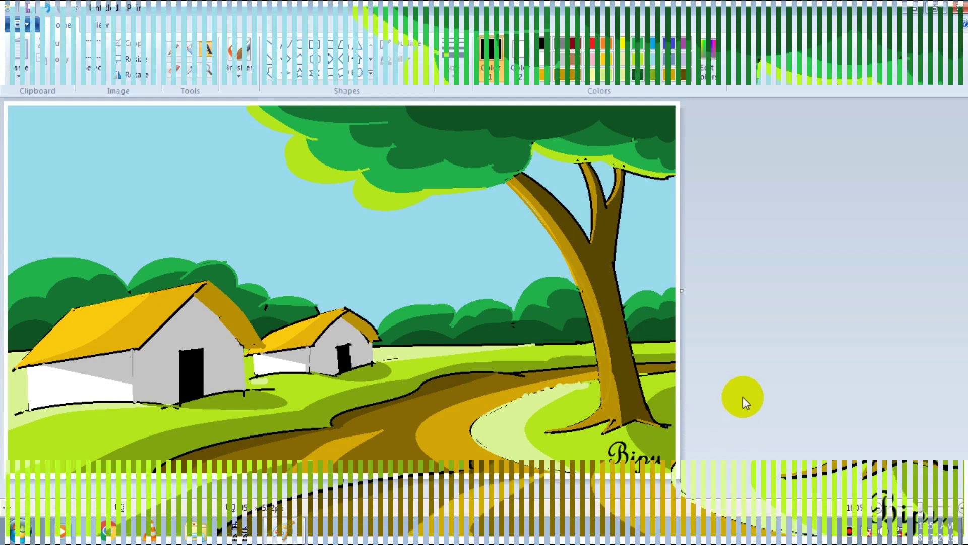